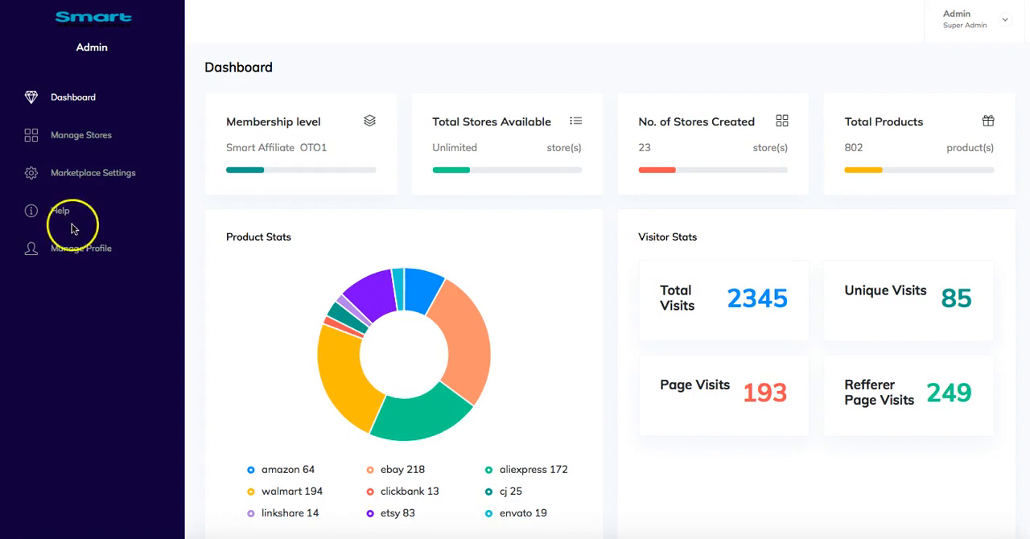
# - Review the account fields on the Manage Profile page and return to the Dashboard
pyautogui.click(105, 251)
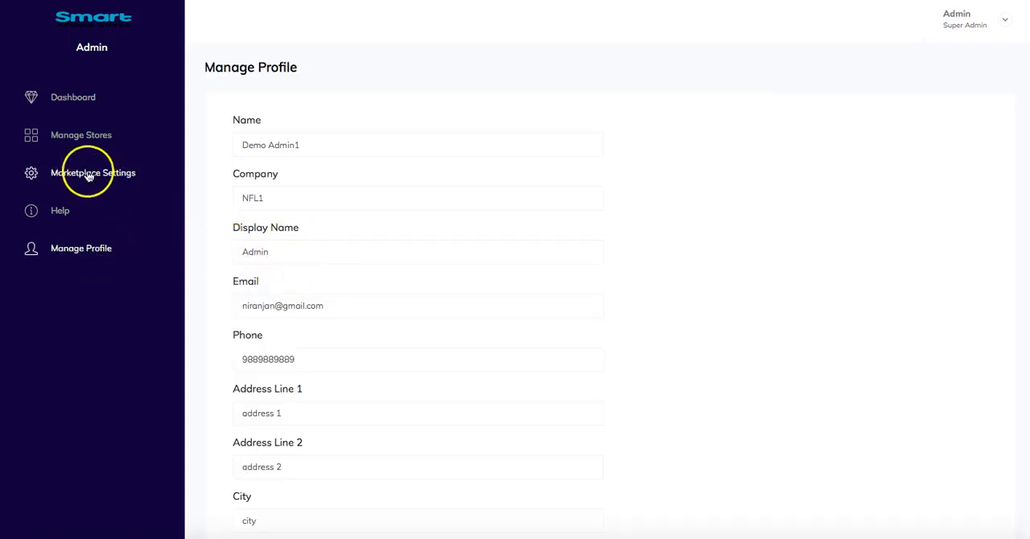
pyautogui.scroll(-5, 333, 305)
pyautogui.scroll(5, 338, 306)
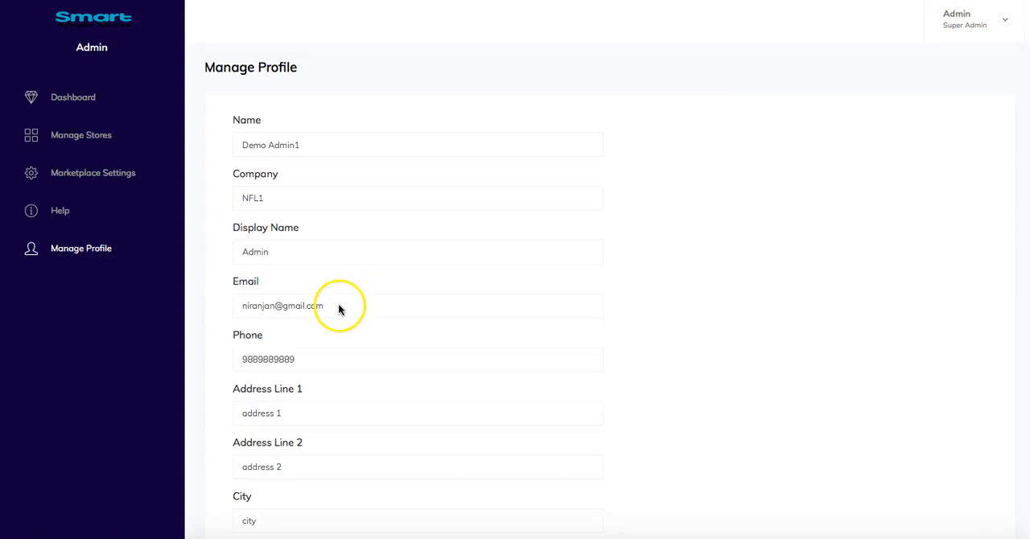
pyautogui.click(78, 103)
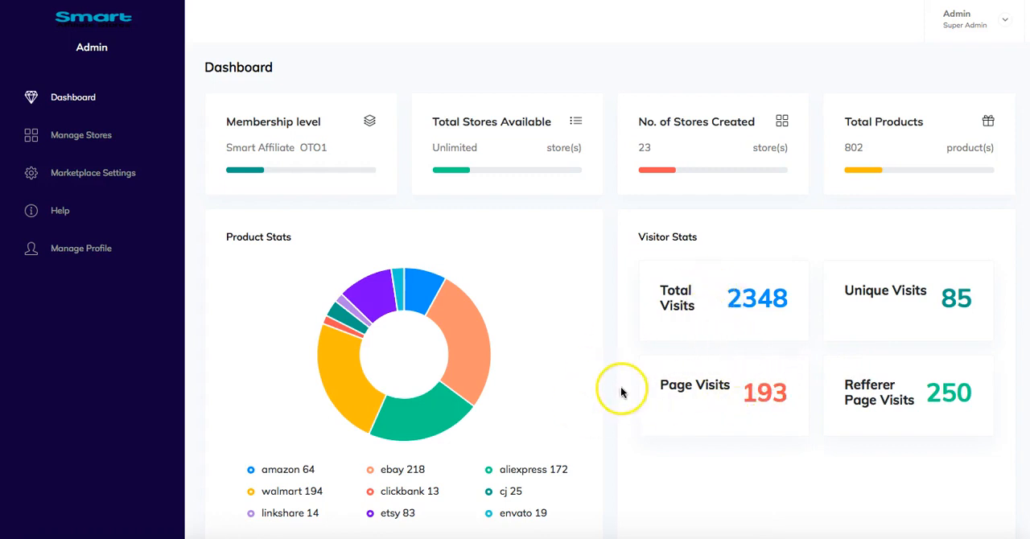
# - Review the list of existing stores on the Manage Stores page
pyautogui.click(83, 139)
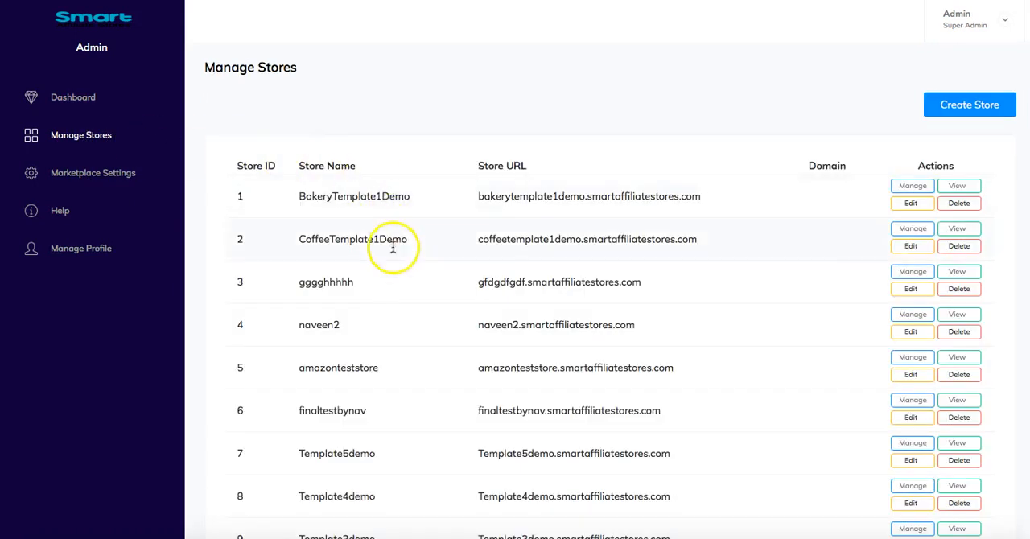
pyautogui.scroll(-2, 259, 280)
pyautogui.scroll(2, 259, 280)
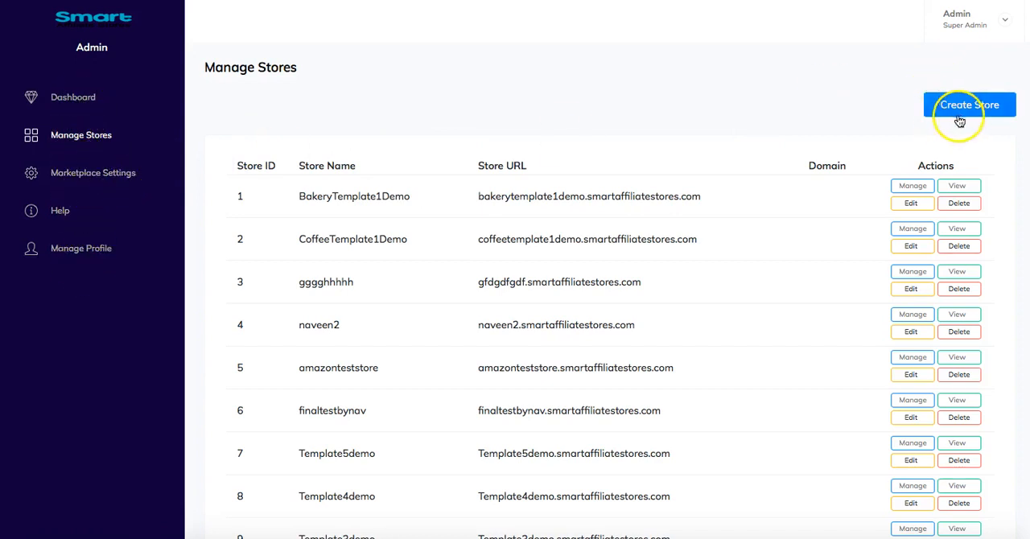
# - Clear the AppKey and TrackingId values in the Aliexpress marketplace settings
pyautogui.click(100, 175)
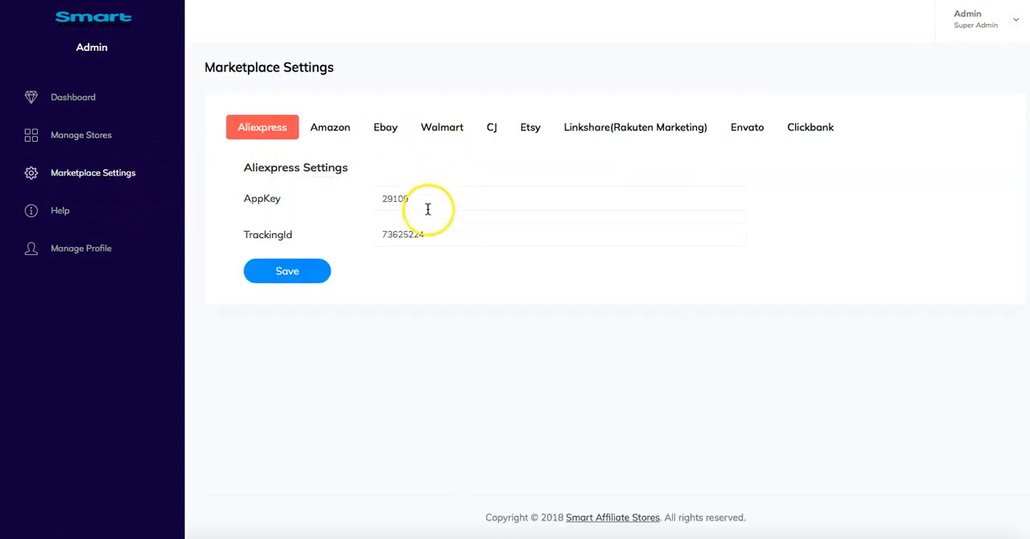
pyautogui.moveTo(426, 235); pyautogui.dragTo(359, 232)
pyautogui.press('BackSpace')
pyautogui.moveTo(412, 199); pyautogui.dragTo(369, 192)
pyautogui.press('BackSpace')
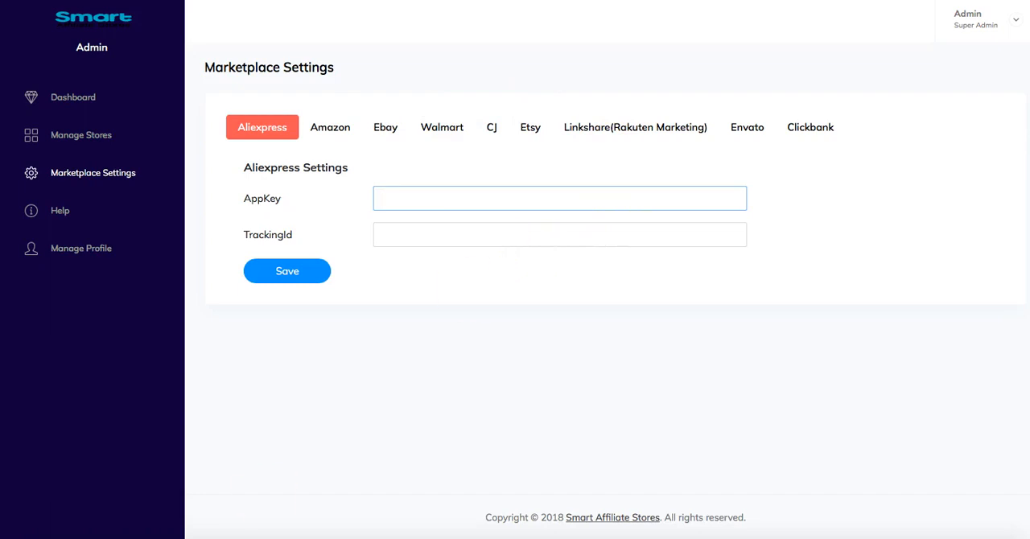
pyautogui.click(437, 337)
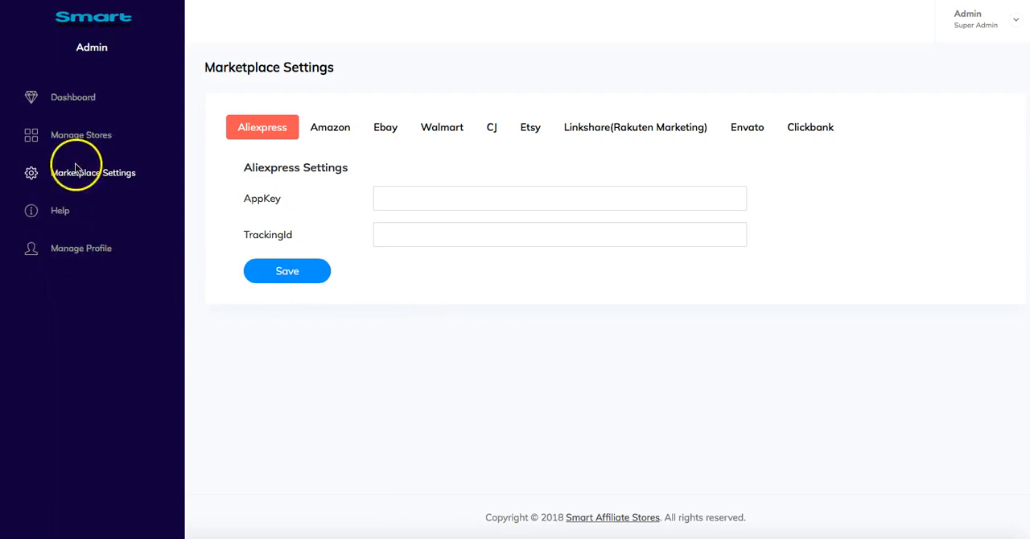
# - Start a new store with the title "demostore" and reuse the same name as its subdomain
pyautogui.click(72, 138)
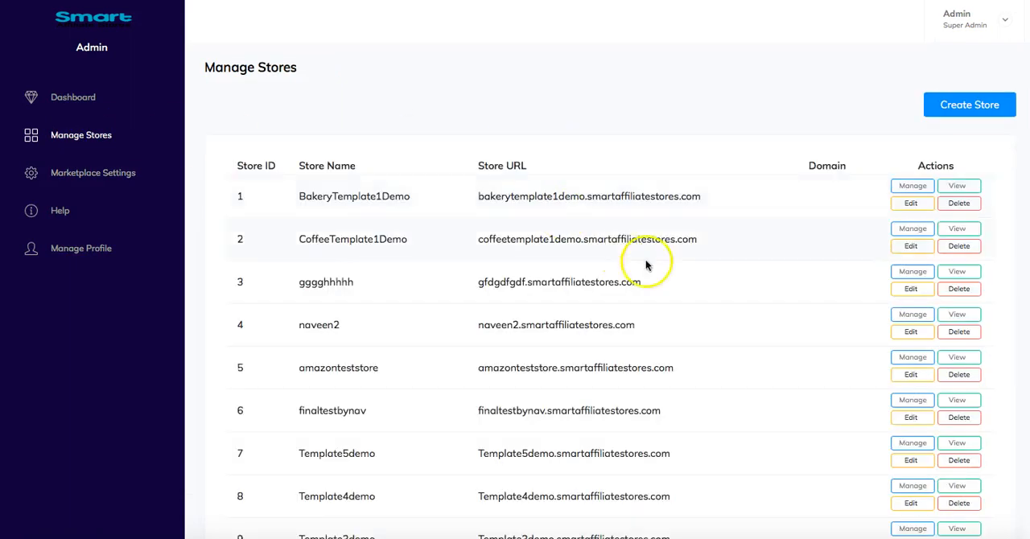
pyautogui.click(969, 111)
pyautogui.click(957, 110)
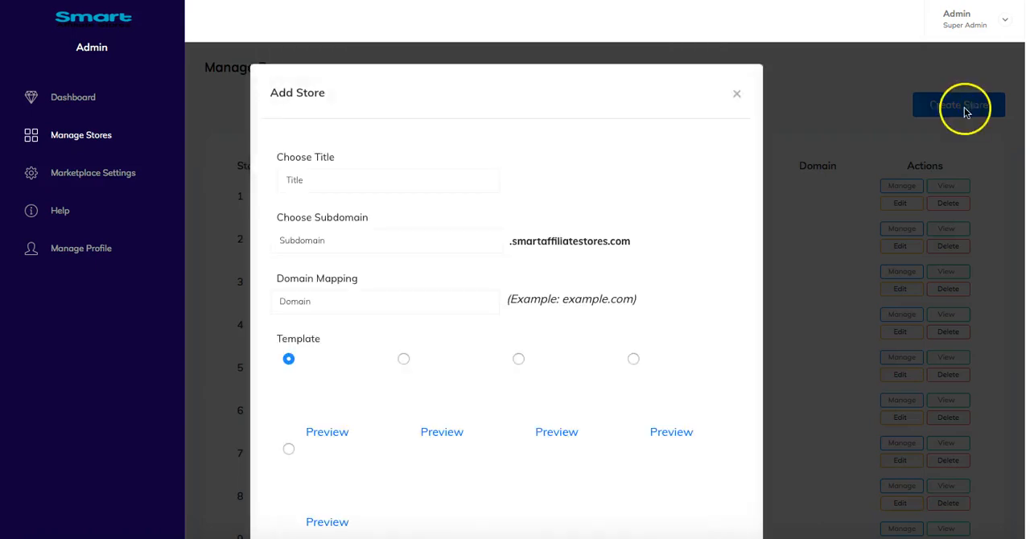
pyautogui.click(321, 182)
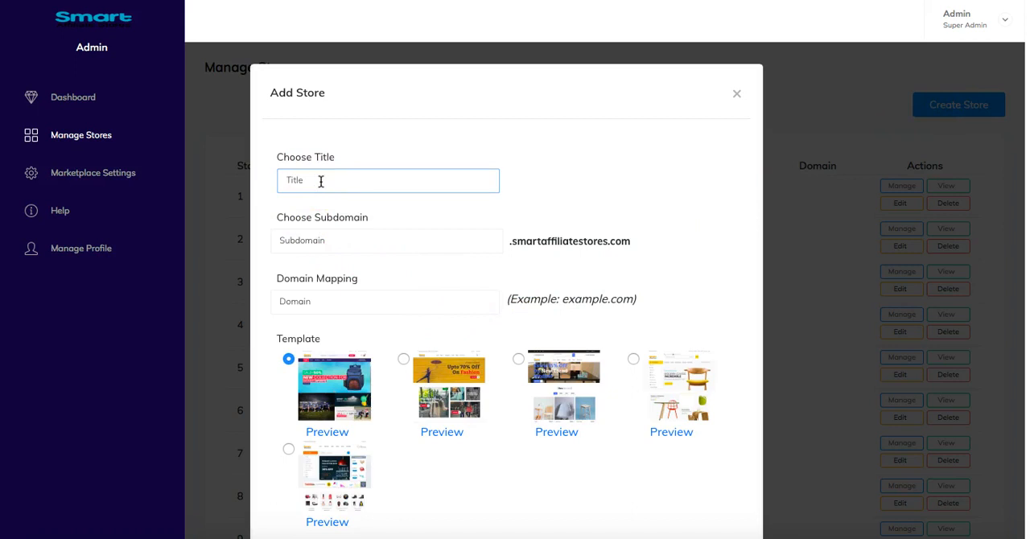
pyautogui.write('aemo')
pyautogui.moveTo(356, 184); pyautogui.dragTo(218, 182)
pyautogui.hotkey('ctrl', 'c')
pyautogui.click(361, 239)
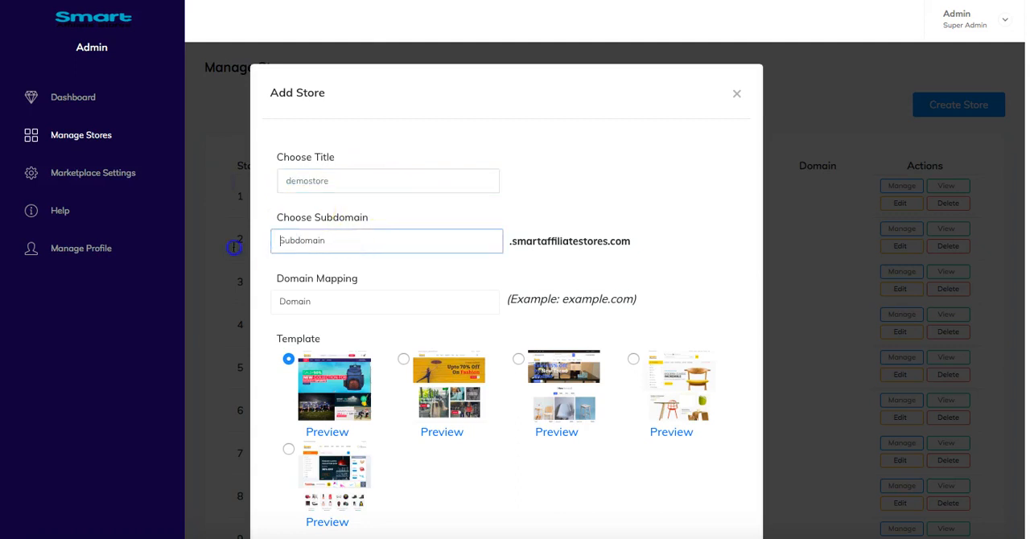
pyautogui.hotkey('ctrl', 'v')
# - Save the new store with the first template and the domain mapping left empty
pyautogui.click(418, 302)
pyautogui.scroll(-1, 450, 330)
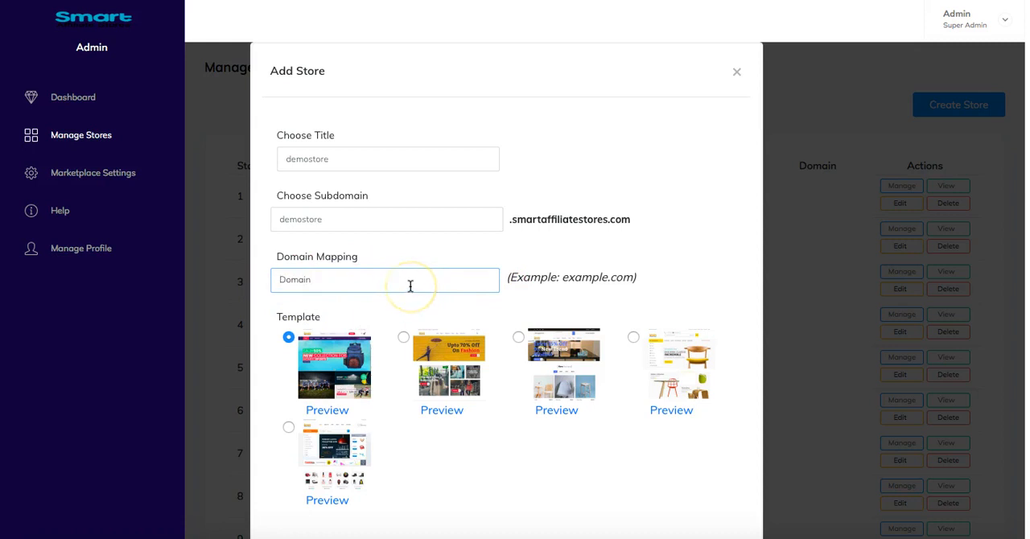
pyautogui.scroll(-1, 410, 410)
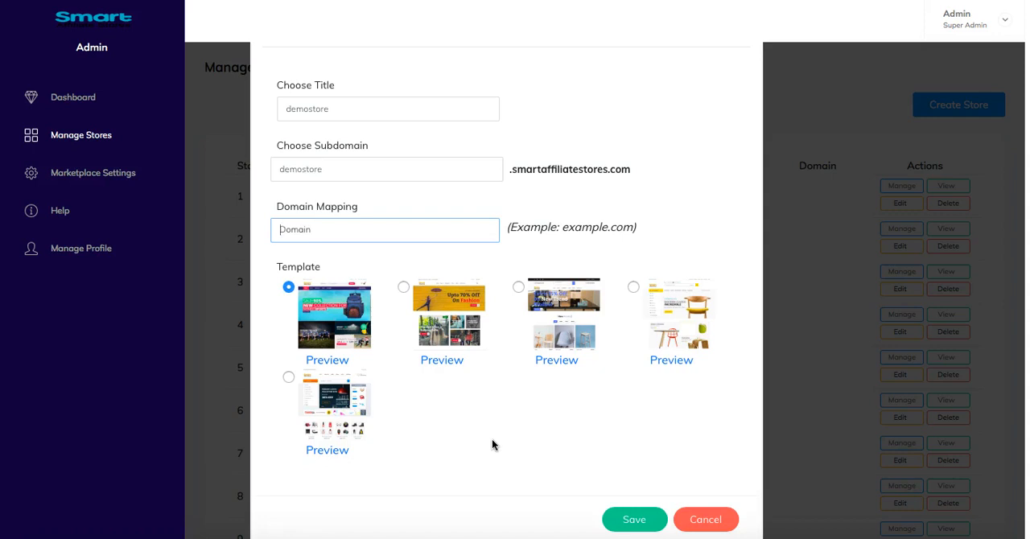
pyautogui.scroll(-1, 492, 439)
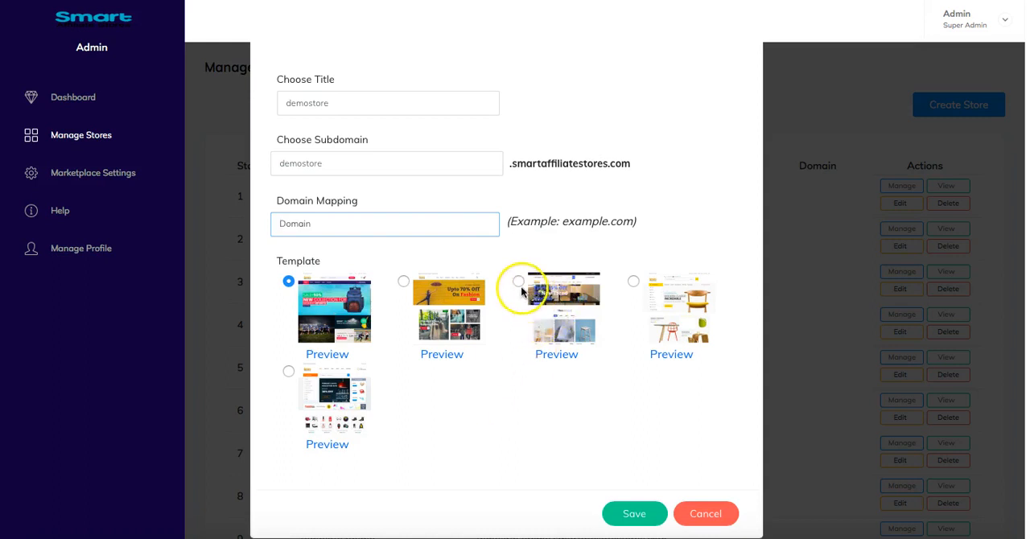
pyautogui.scroll(-2, 329, 385)
pyautogui.click(635, 495)
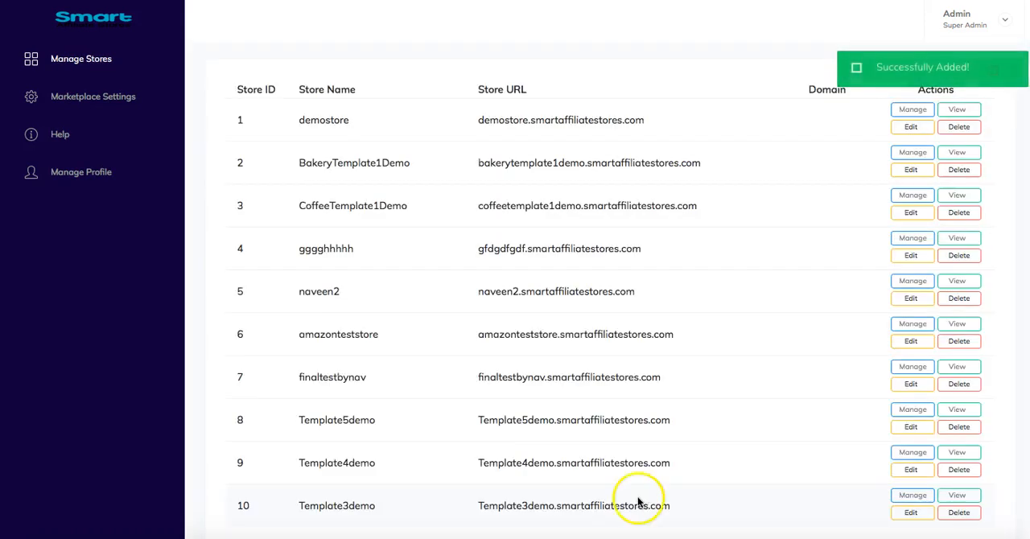
# - Check the edit form of the demostore entry and close it without making changes
pyautogui.scroll(2, 337, 230)
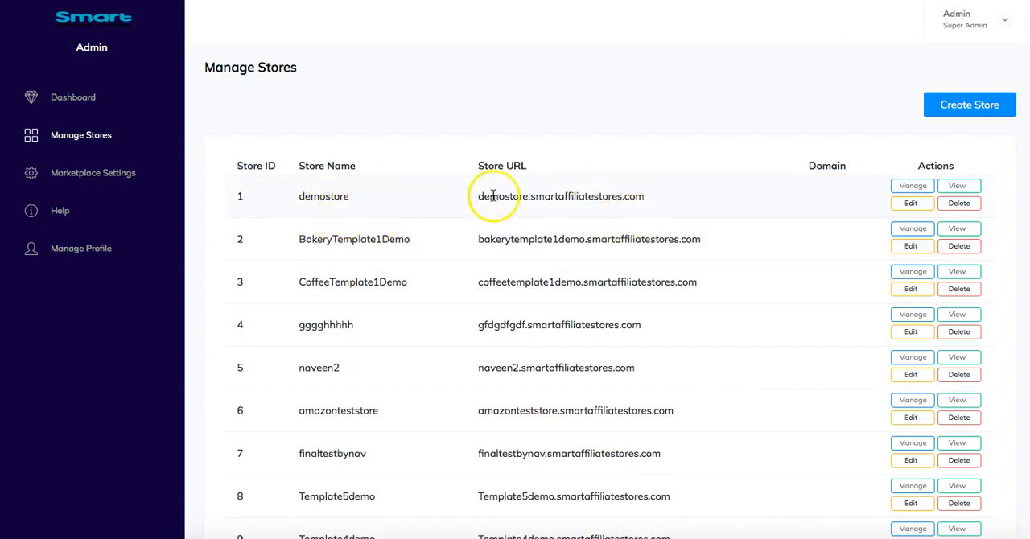
pyautogui.click(913, 190)
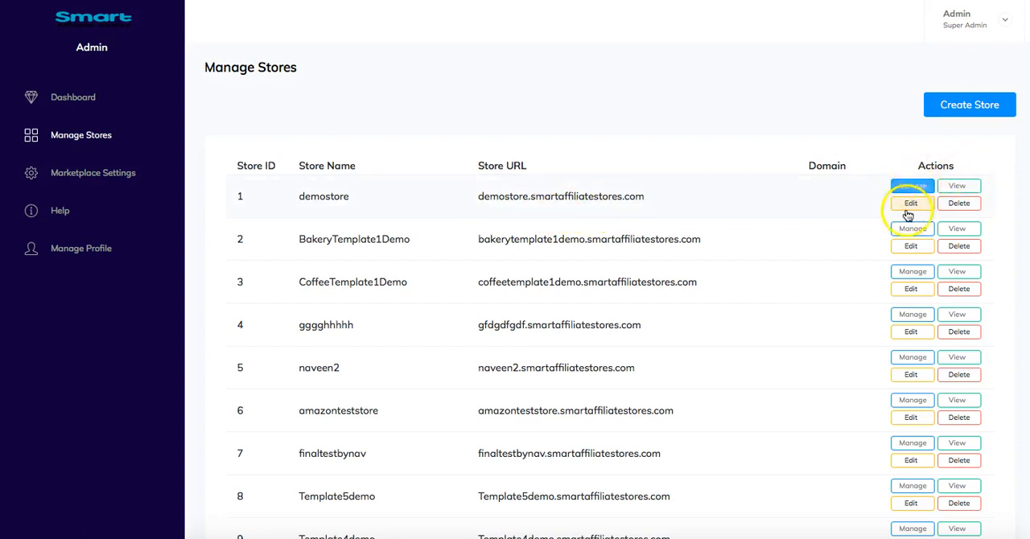
pyautogui.click(957, 207)
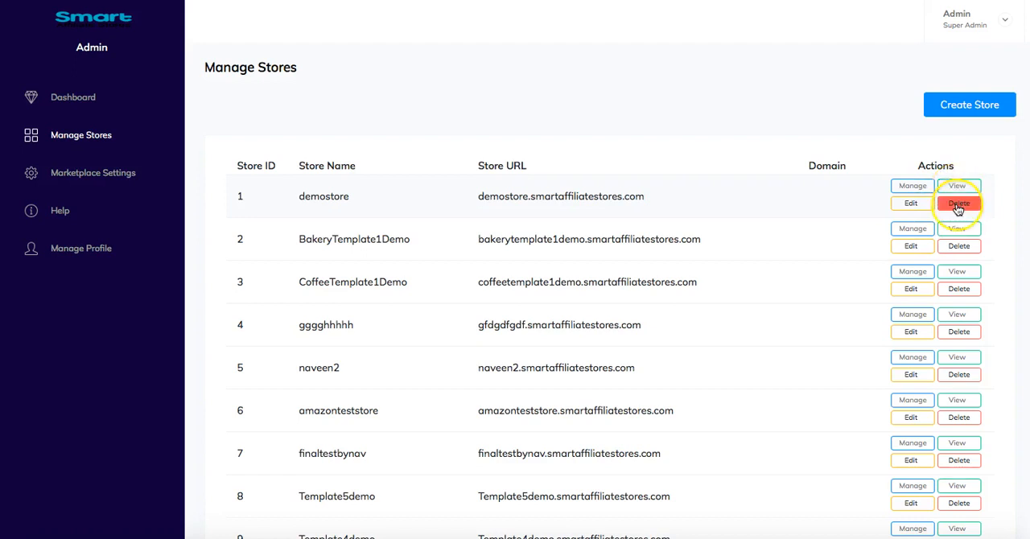
pyautogui.click(905, 208)
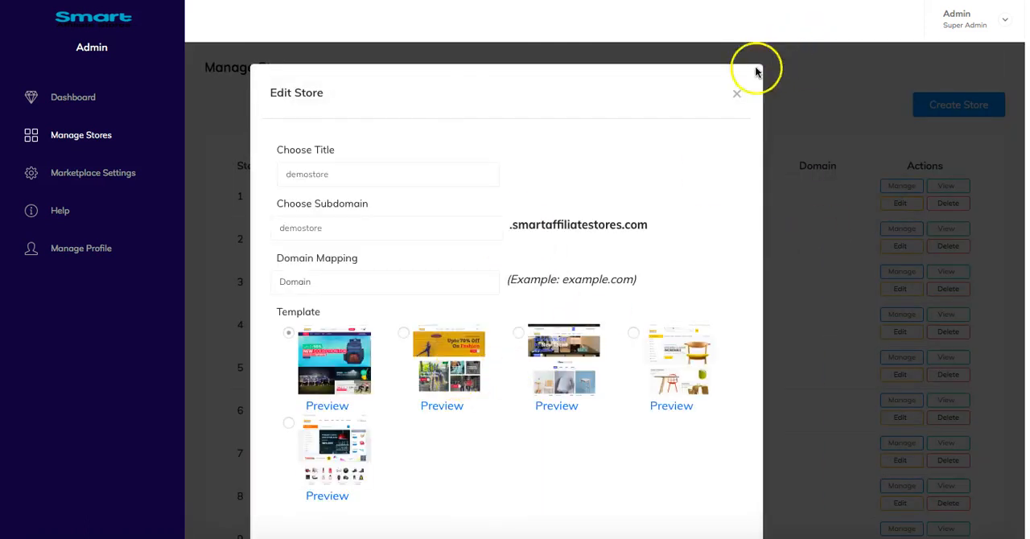
pyautogui.click(734, 94)
# - Open the management dashboard of demostore and review its product and visitor stats
pyautogui.click(902, 186)
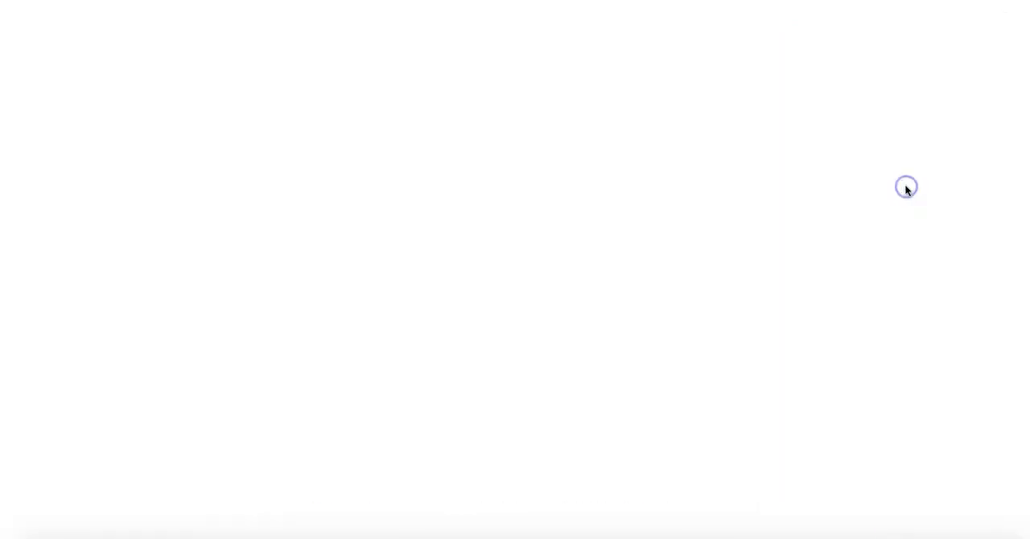
pyautogui.click(882, 198)
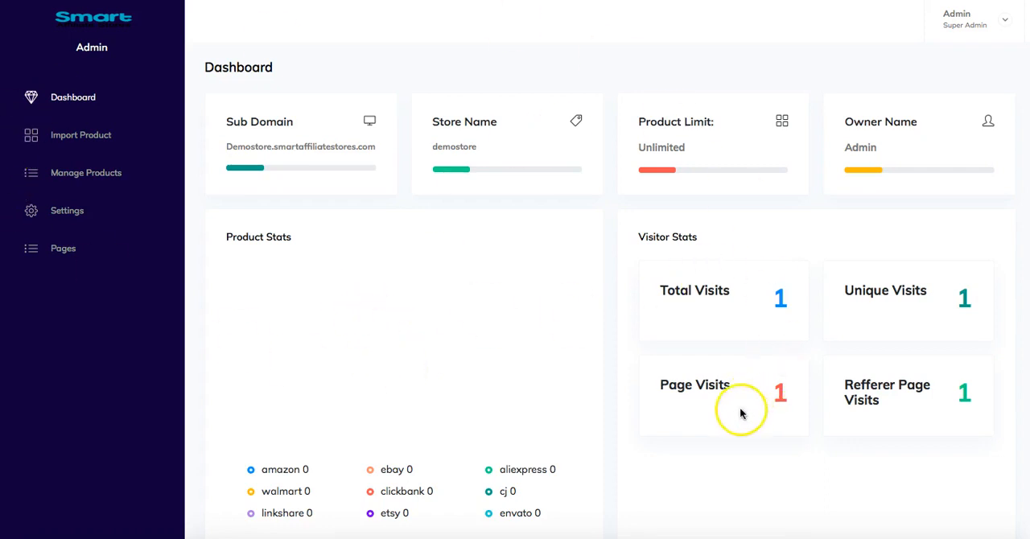
pyautogui.scroll(-1, 289, 467)
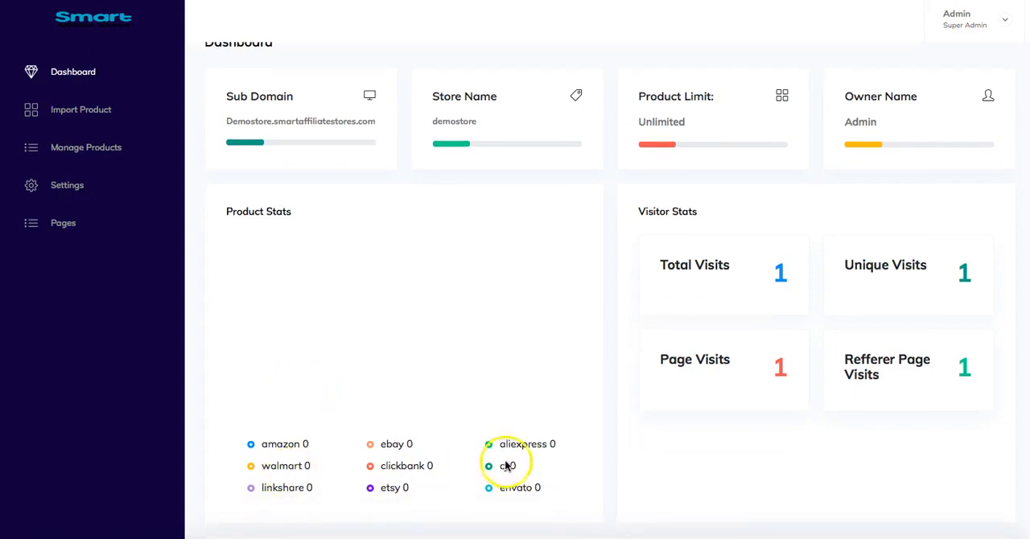
pyautogui.scroll(1, 281, 470)
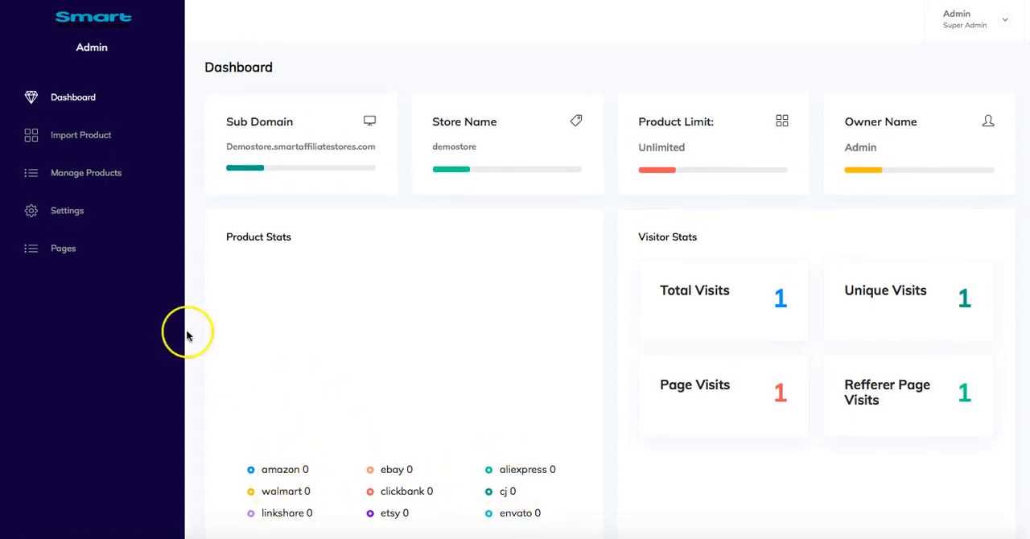
# - Set up the product import so that Amazon is the only affiliate platform switched on
pyautogui.click(85, 136)
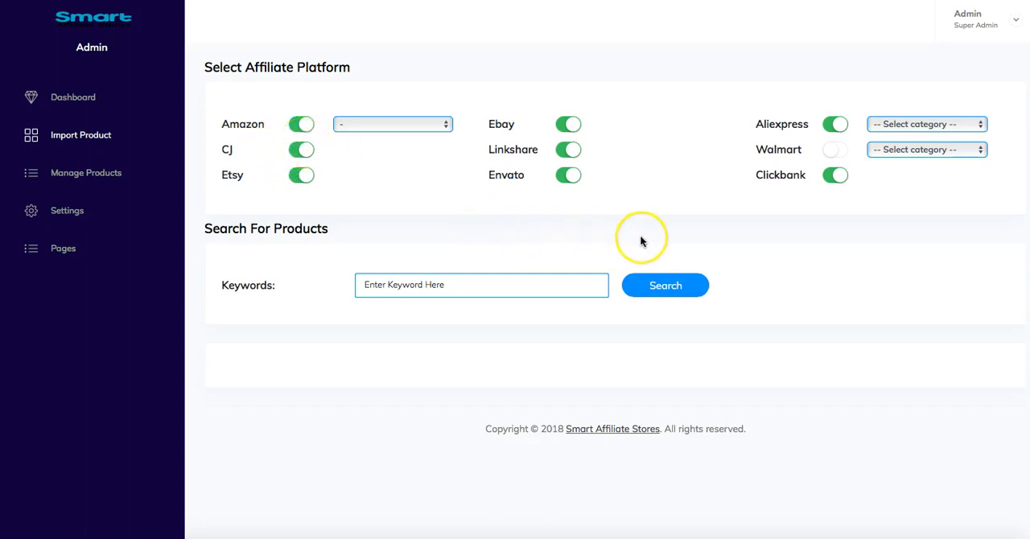
pyautogui.click(842, 153)
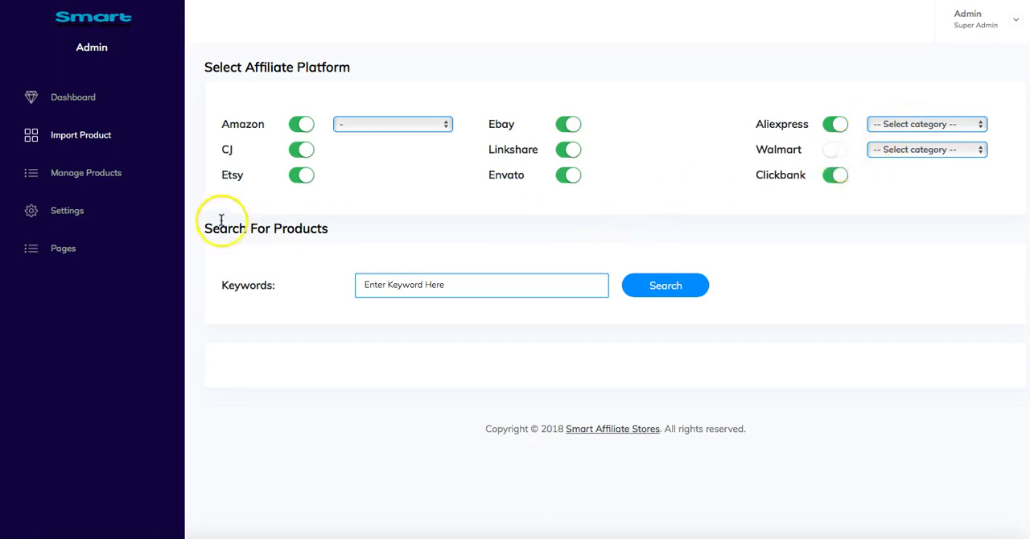
pyautogui.click(297, 153)
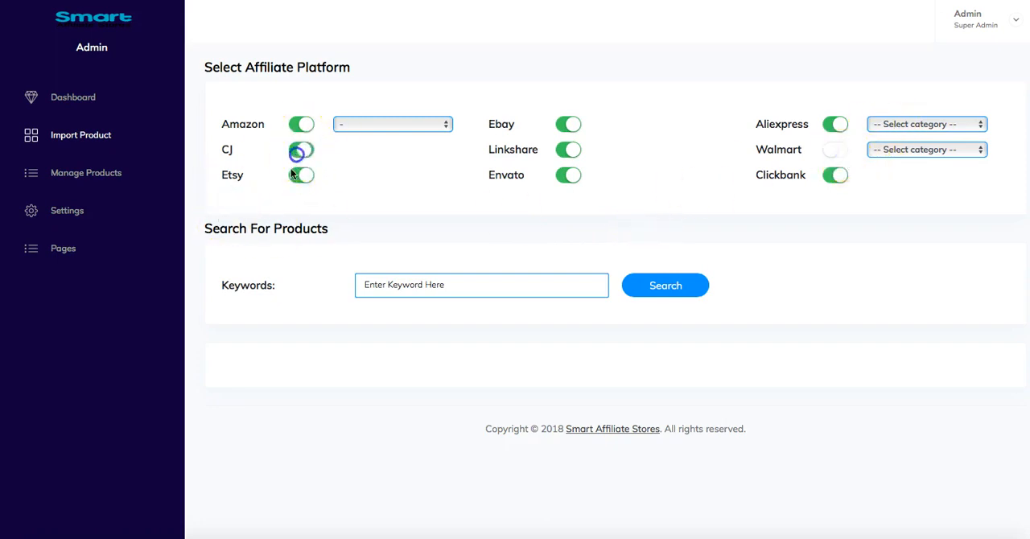
pyautogui.click(566, 126)
pyautogui.click(567, 151)
pyautogui.click(562, 180)
pyautogui.click(831, 124)
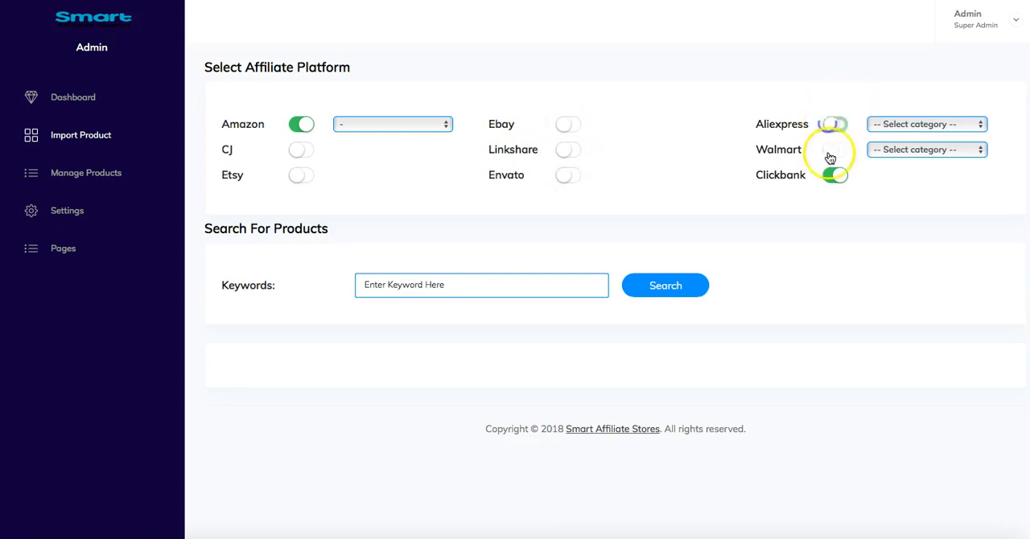
pyautogui.click(834, 181)
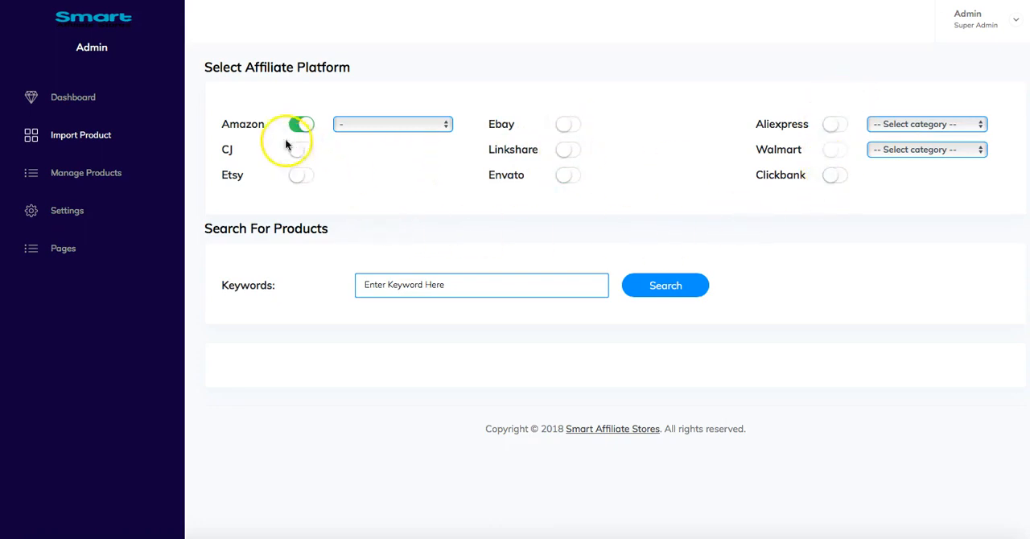
# - Search Amazon's Electronics category for products with the keyword "camera" and browse the listed products
pyautogui.click(420, 117)
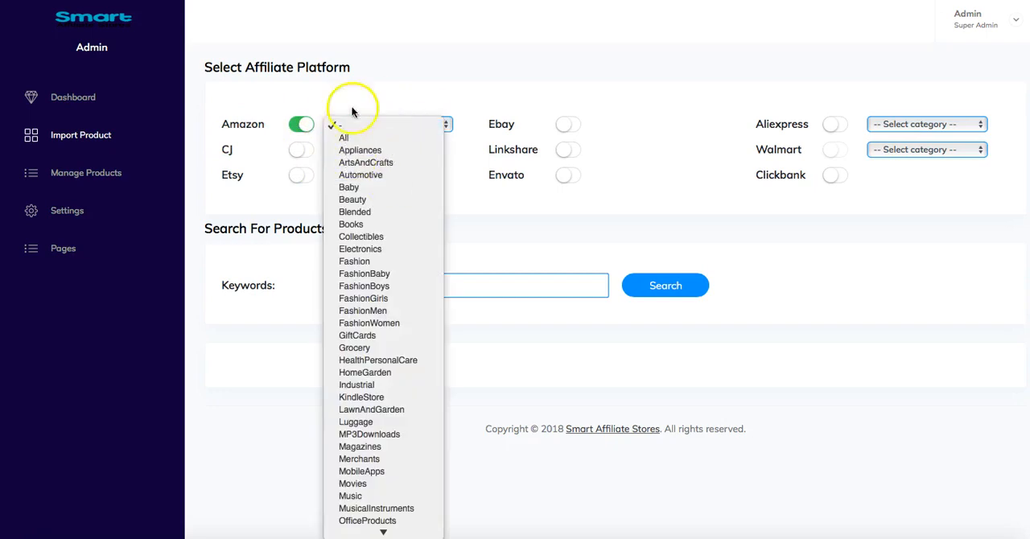
pyautogui.click(397, 249)
pyautogui.click(444, 285)
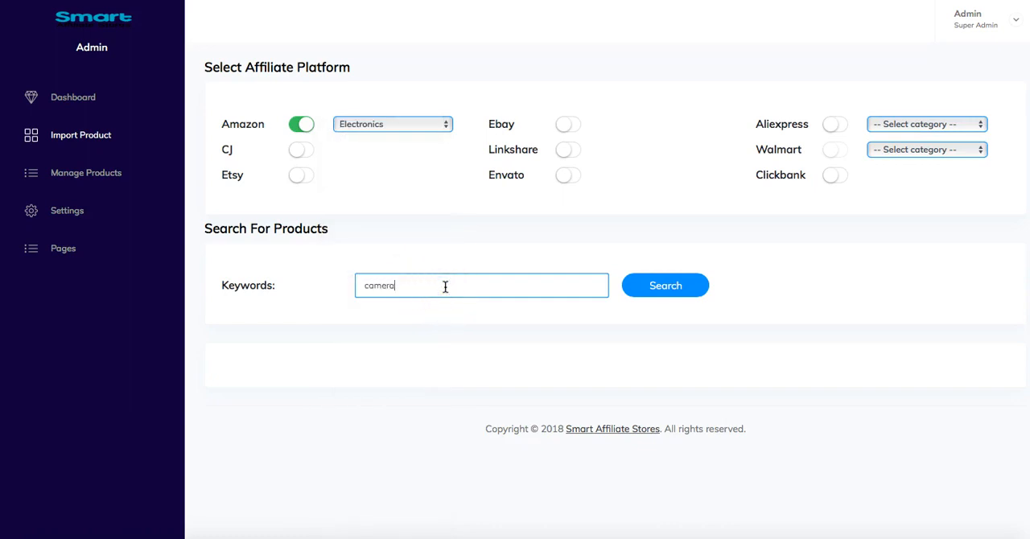
pyautogui.write('camera')
pyautogui.click(691, 279)
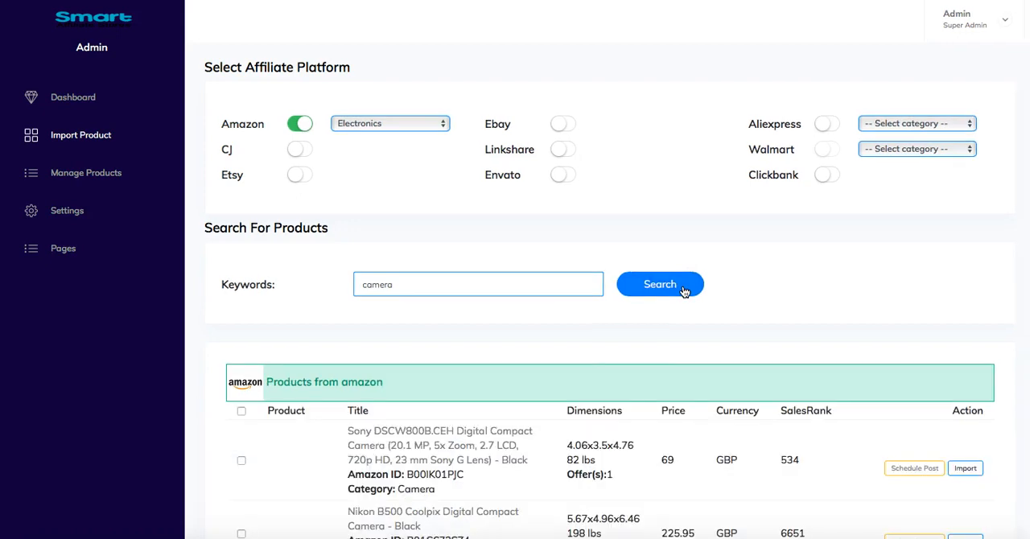
pyautogui.scroll(-1, 483, 321)
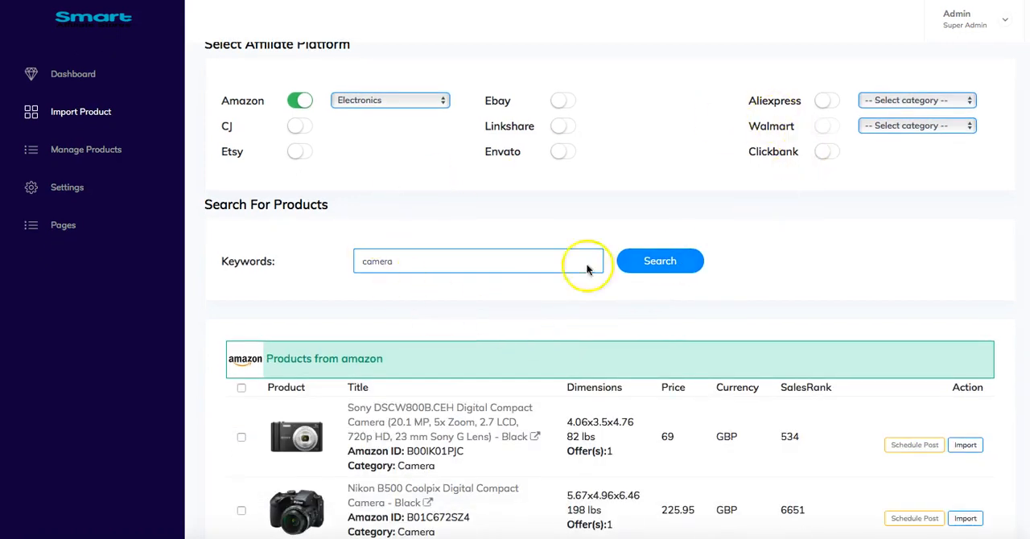
pyautogui.scroll(-5, 598, 251)
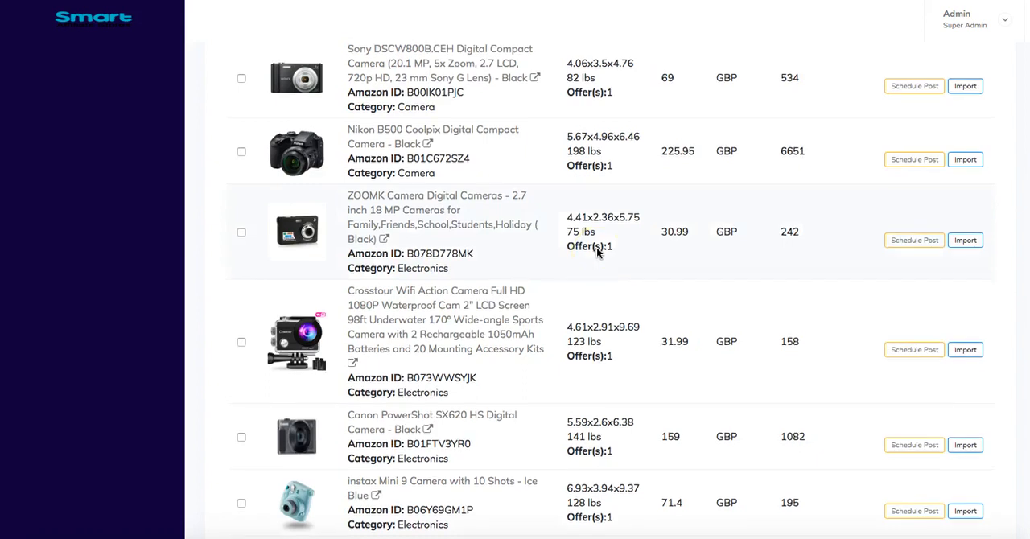
pyautogui.scroll(1, 596, 252)
pyautogui.scroll(3, 598, 251)
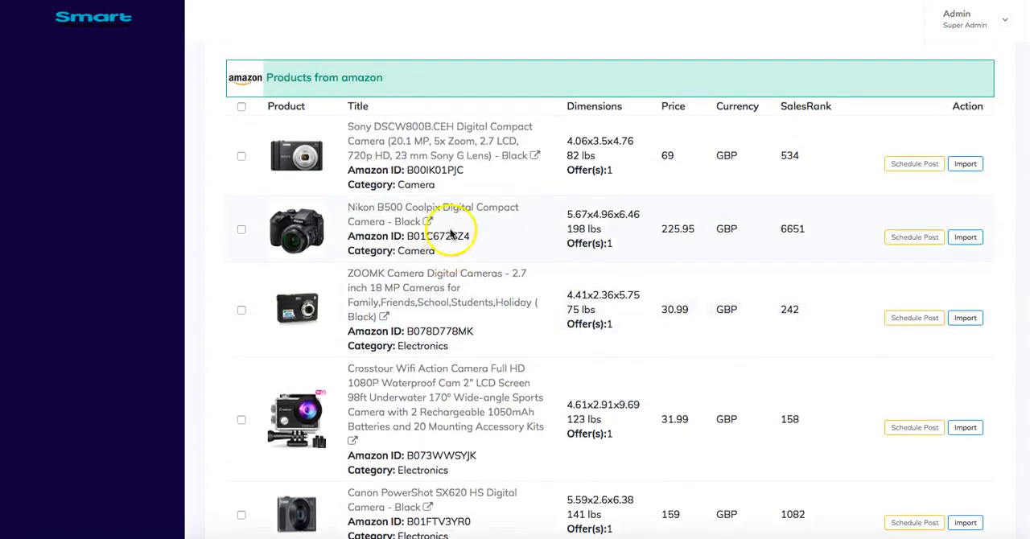
# - Import the Sony DSCW800B.CEH, black Nikon B500 Coolpix, Canon EOS 1300D and Canon IXUS 185 cameras individually from the Amazon results
pyautogui.click(968, 212)
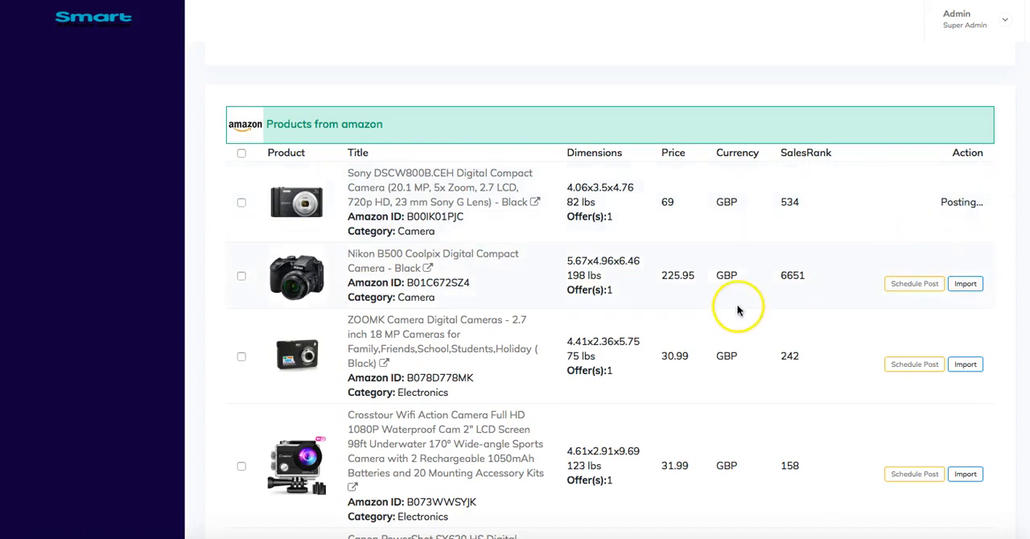
pyautogui.click(965, 312)
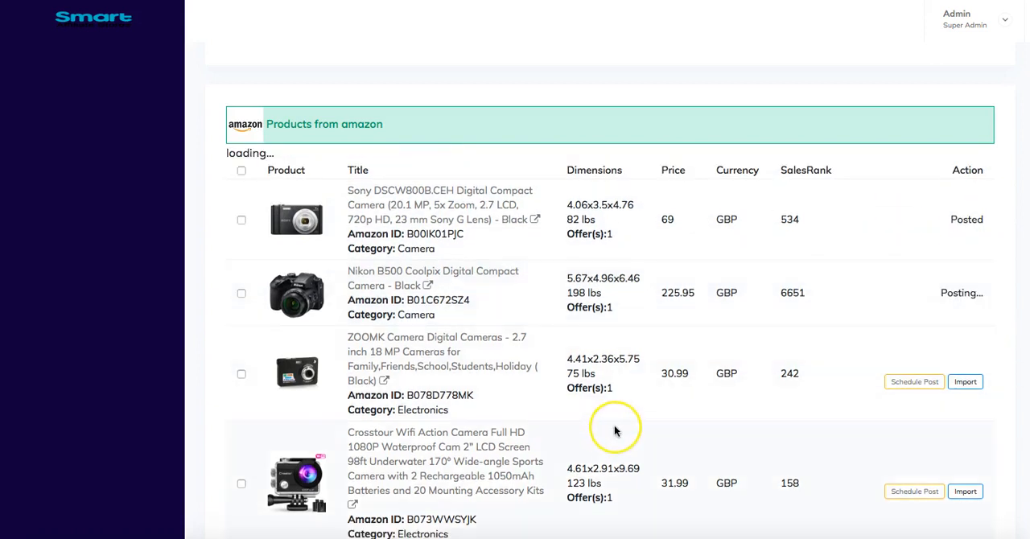
pyautogui.scroll(-4, 880, 407)
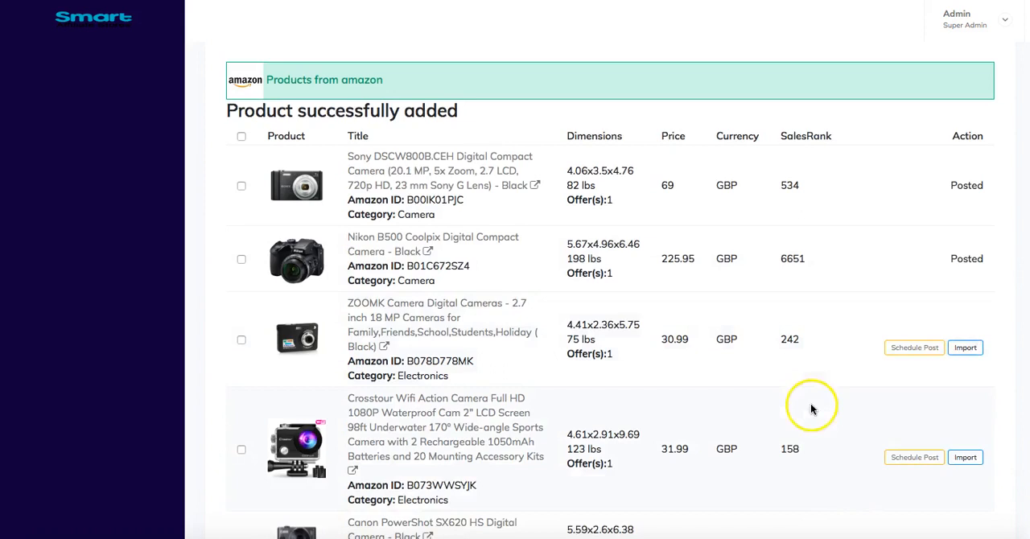
pyautogui.scroll(-4, 483, 431)
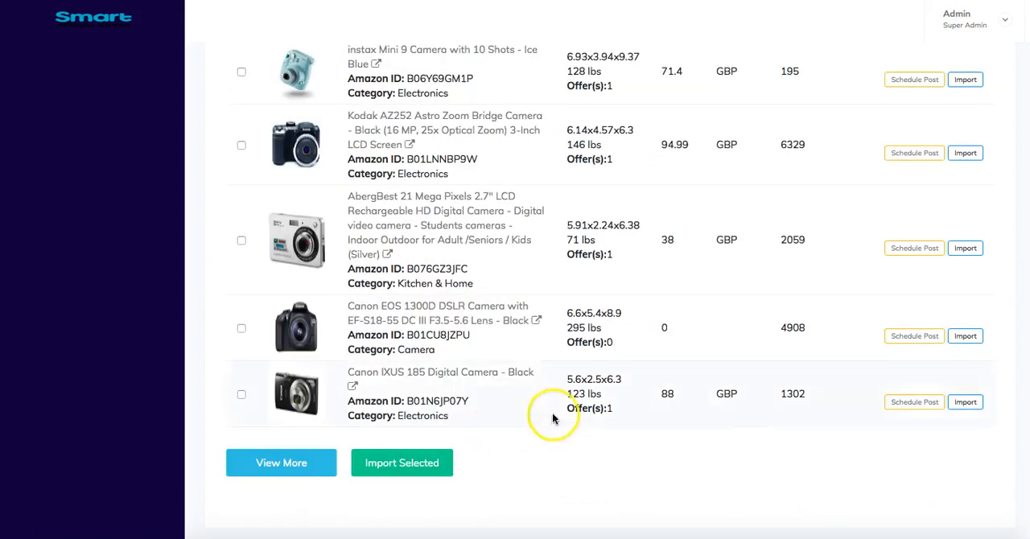
pyautogui.click(963, 336)
pyautogui.click(964, 401)
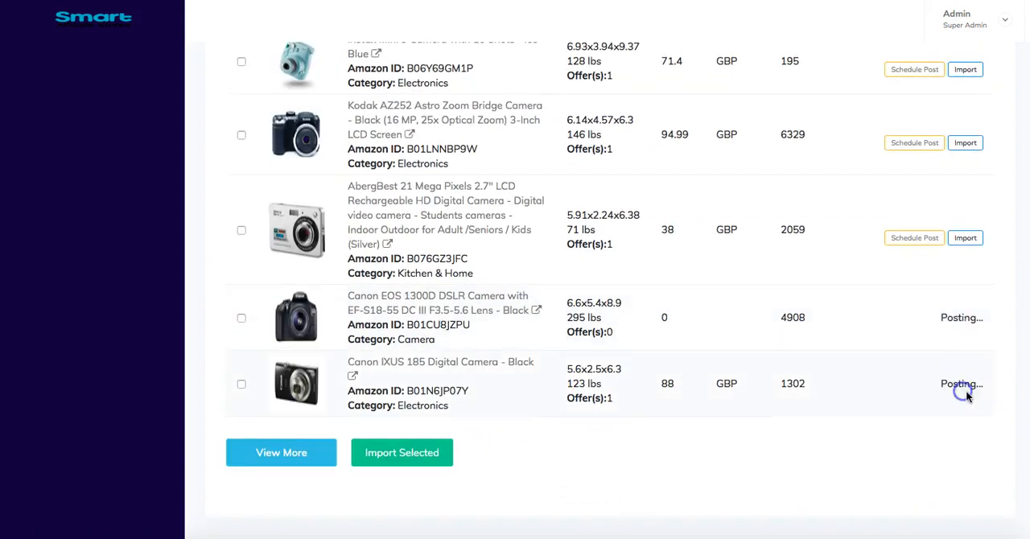
# - Load more Amazon results and import the Nikon D3400, Canon EOS 4000D, Sony DSC-HX350 and plum Nikon B500 Coolpix together as a selection
pyautogui.click(291, 462)
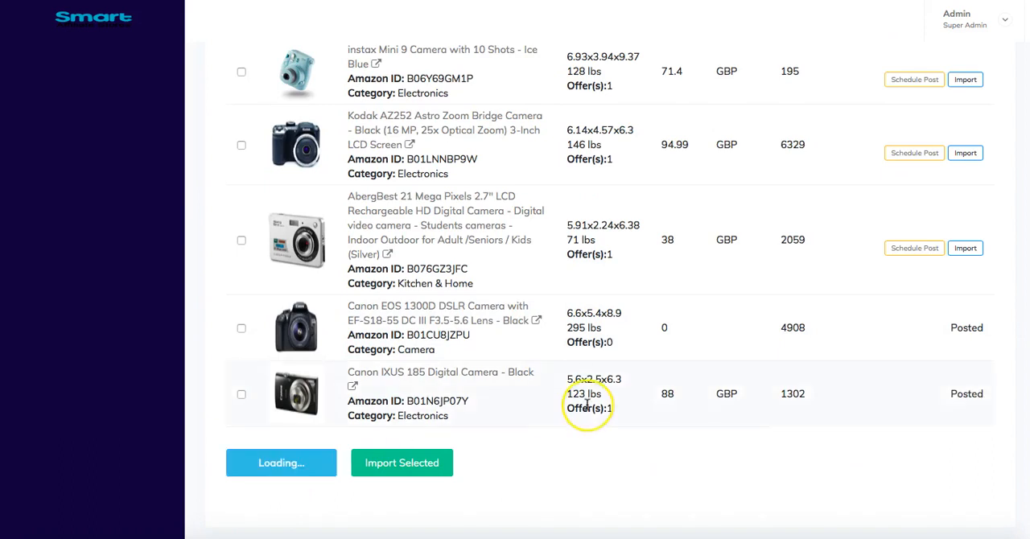
pyautogui.scroll(-3, 563, 386)
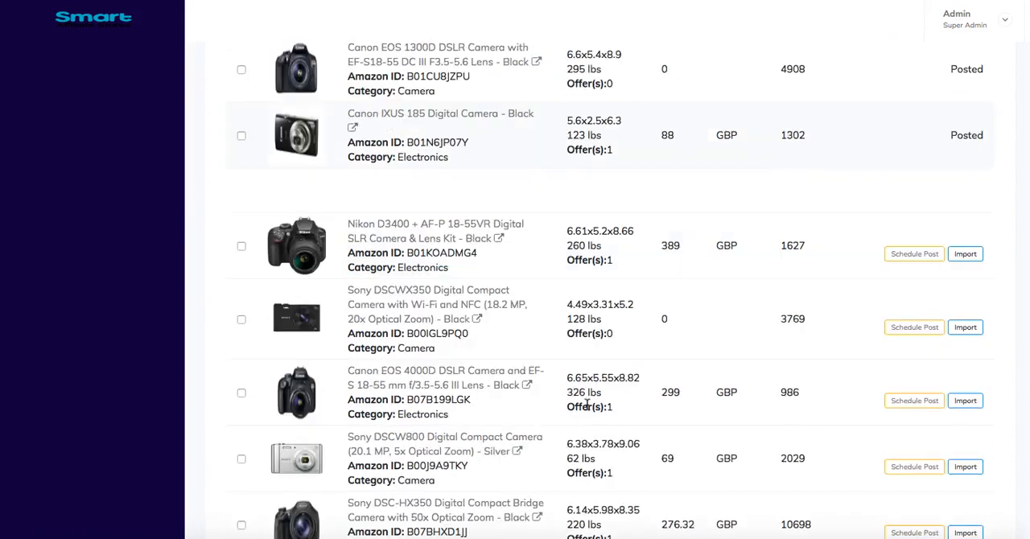
pyautogui.click(242, 243)
pyautogui.click(241, 389)
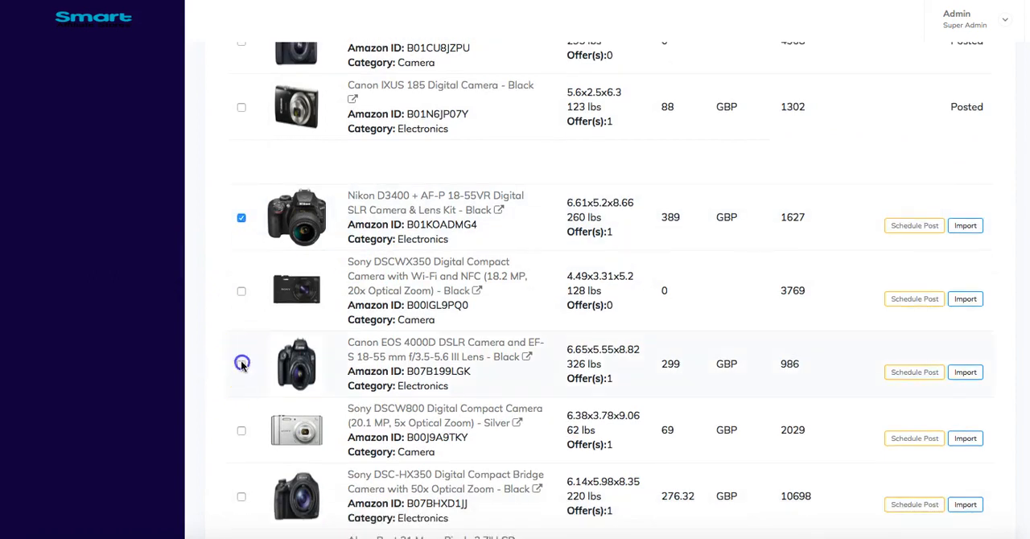
pyautogui.scroll(-2, 241, 382)
pyautogui.click(241, 390)
pyautogui.scroll(-5, 241, 386)
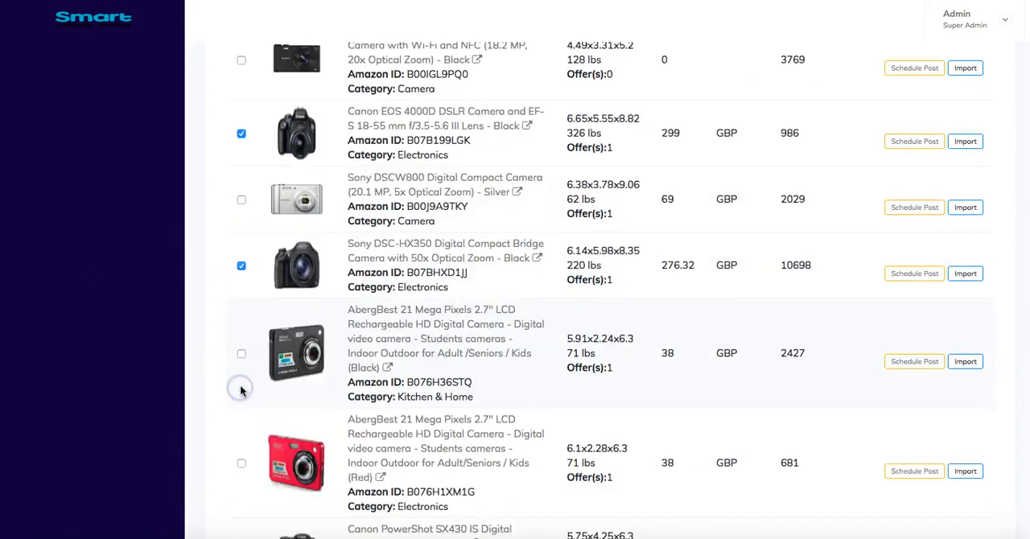
pyautogui.scroll(-1, 240, 389)
pyautogui.click(241, 401)
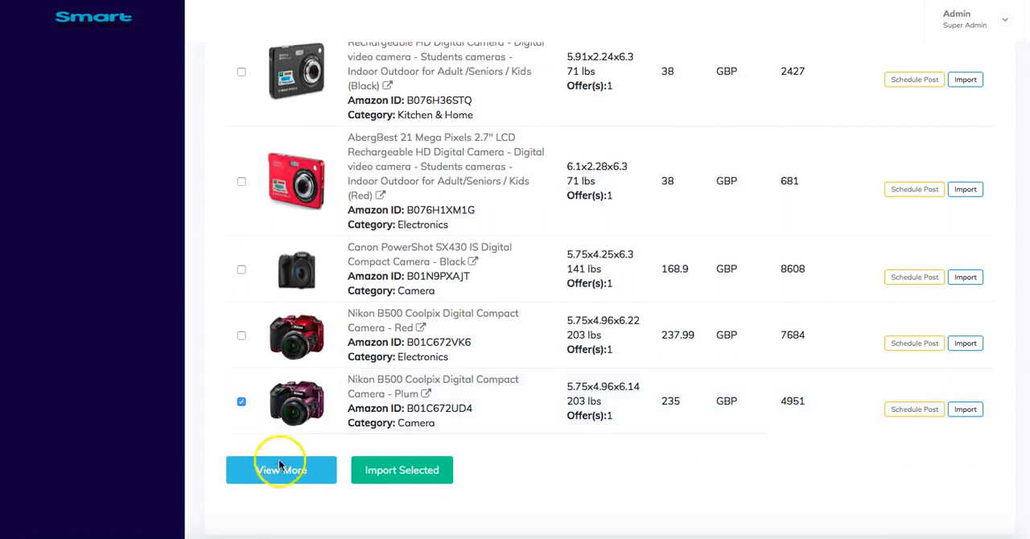
pyautogui.click(421, 477)
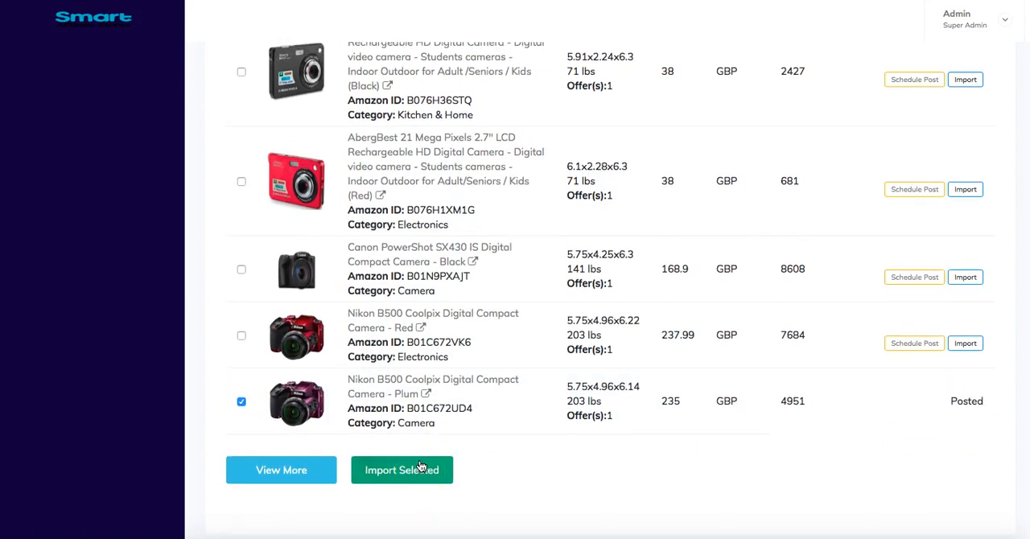
pyautogui.click(422, 472)
# - Review the import status of the cameras throughout the Amazon results list
pyautogui.scroll(1, 945, 406)
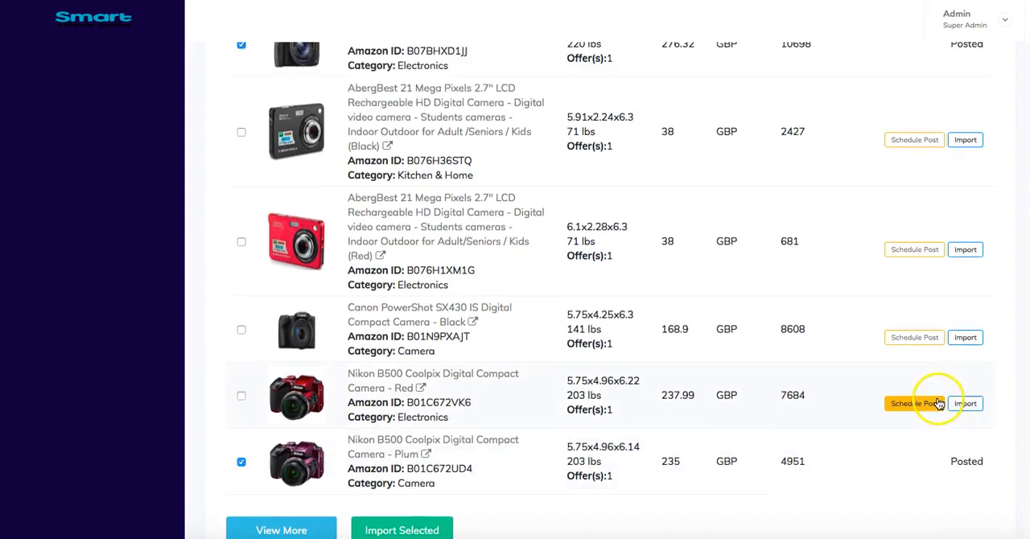
pyautogui.scroll(2, 938, 403)
pyautogui.scroll(2, 960, 172)
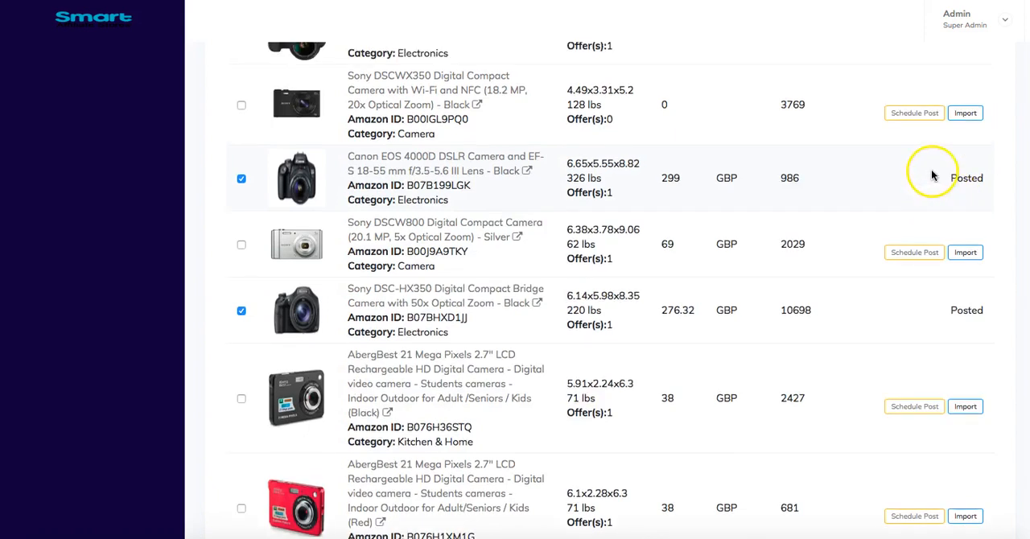
pyautogui.scroll(-5, 894, 191)
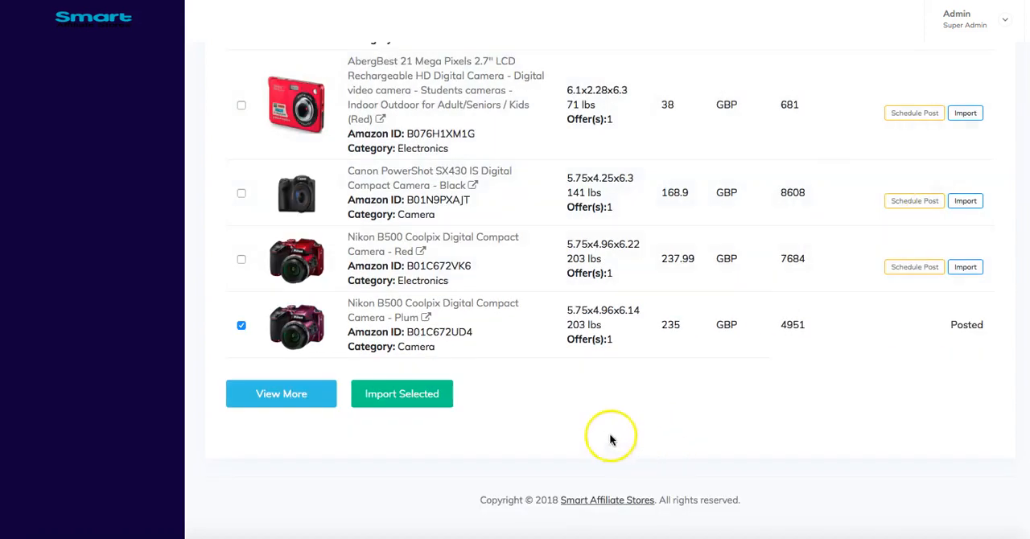
pyautogui.scroll(5, 476, 427)
pyautogui.scroll(10, 476, 431)
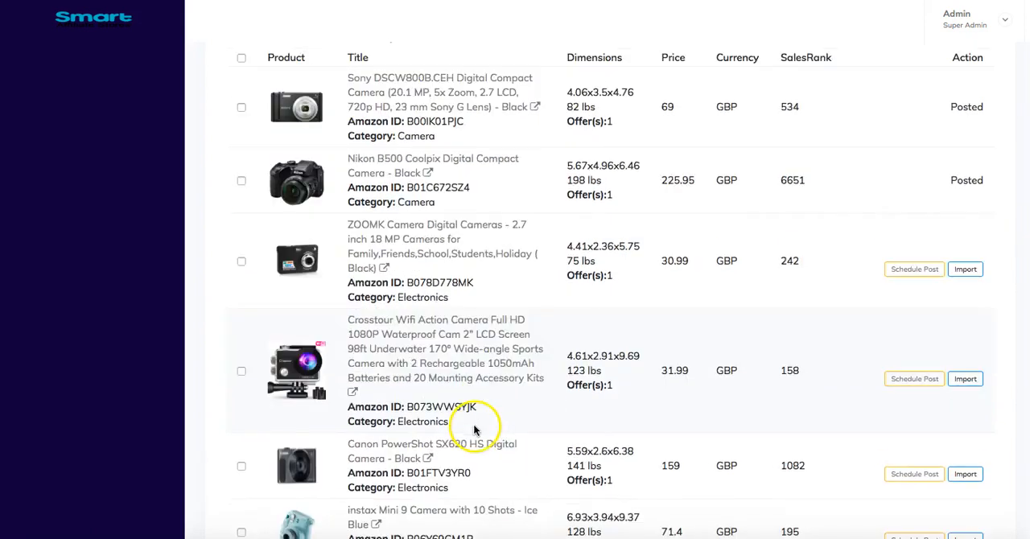
pyautogui.scroll(-2, 477, 430)
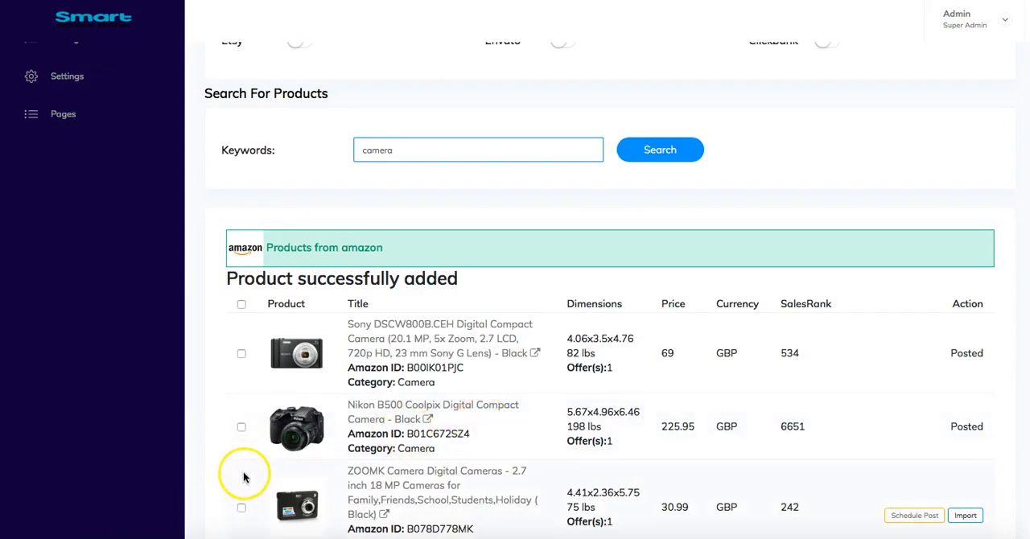
pyautogui.scroll(2, 78, 386)
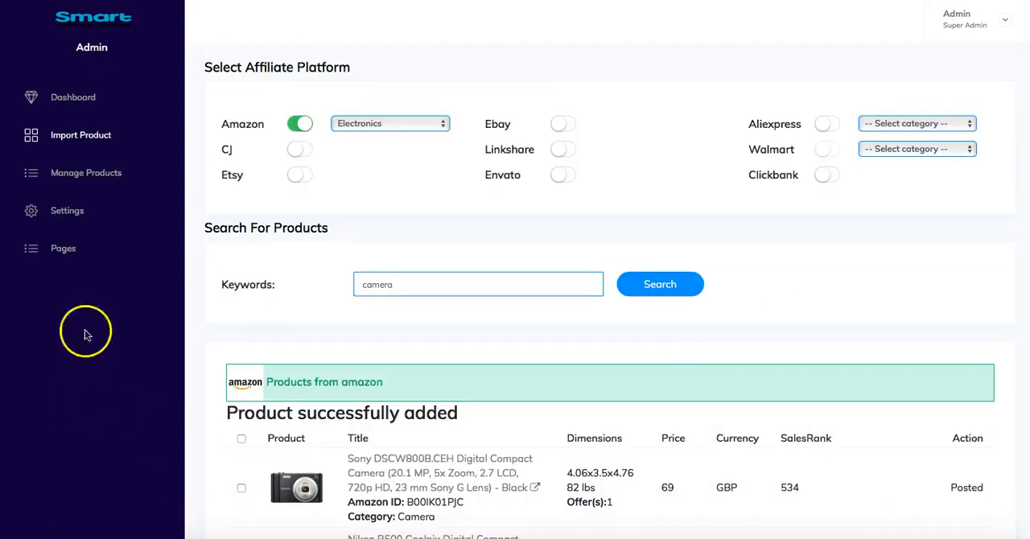
# - Open the list of all products in the store and look through the imported cameras with their prices, categories and options
pyautogui.click(76, 183)
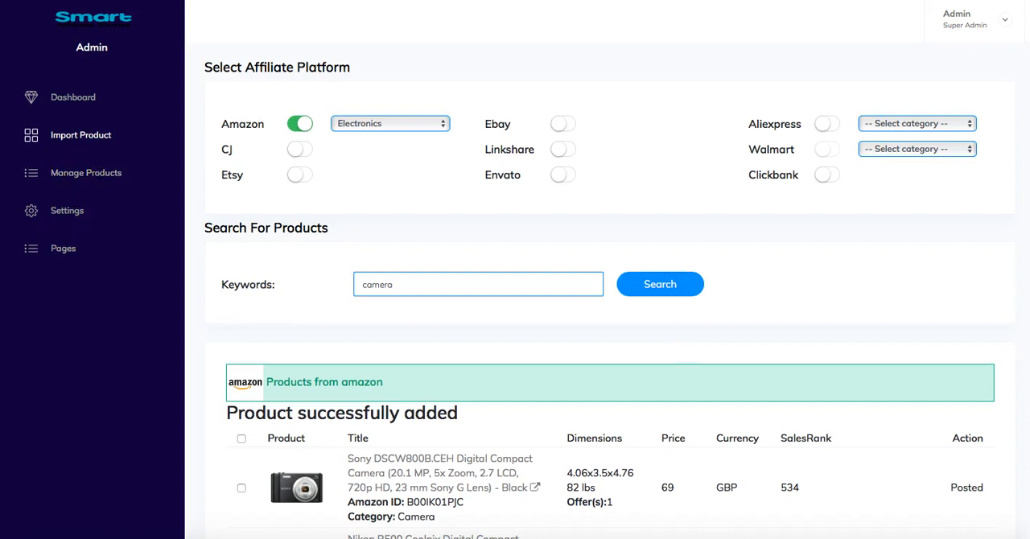
pyautogui.click(93, 182)
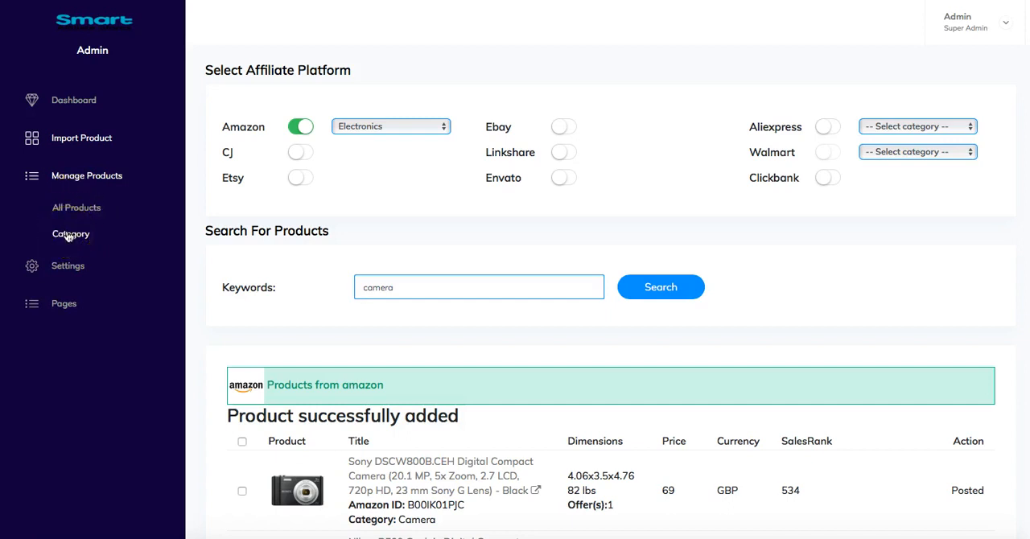
pyautogui.click(78, 211)
pyautogui.click(65, 222)
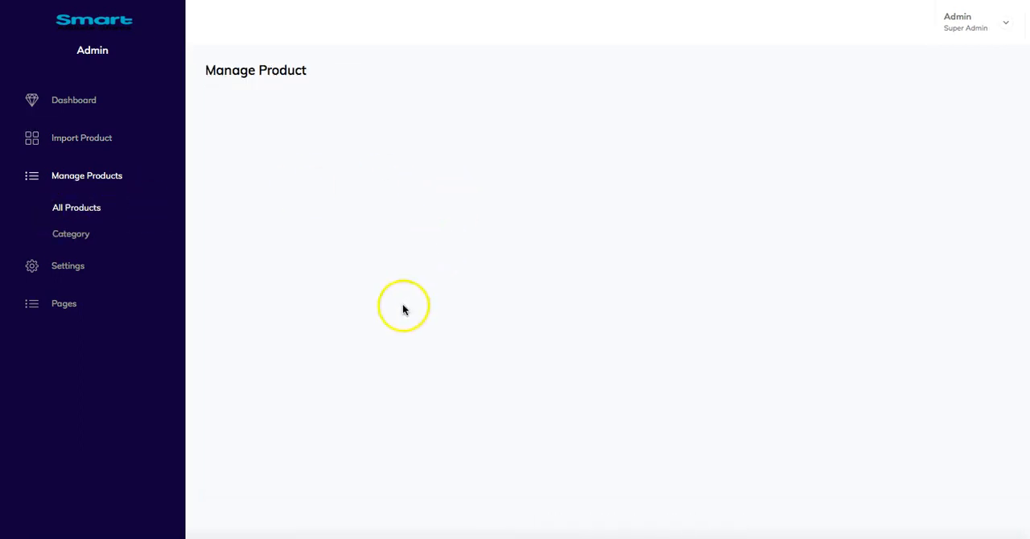
pyautogui.scroll(-3, 505, 329)
pyautogui.scroll(2, 506, 330)
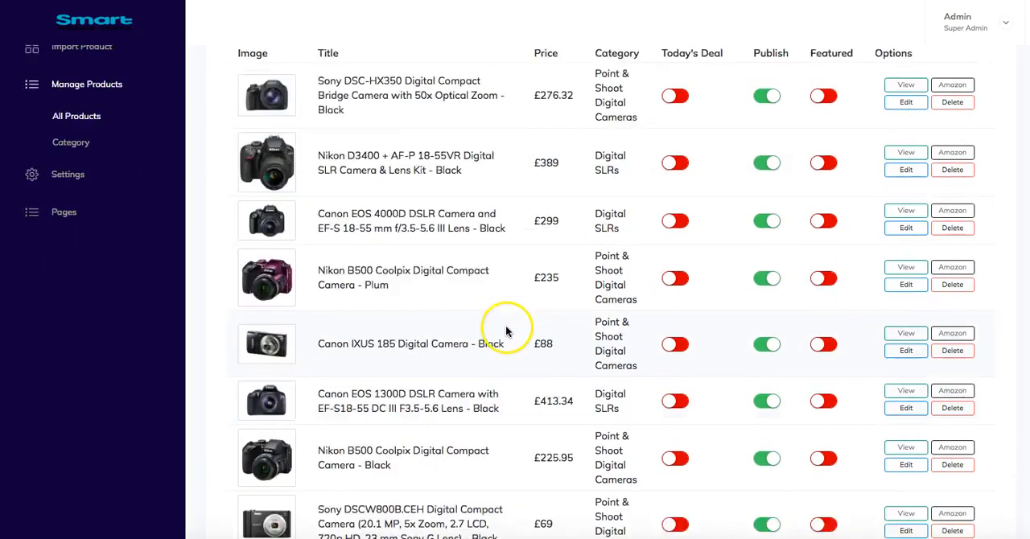
pyautogui.scroll(1, 506, 330)
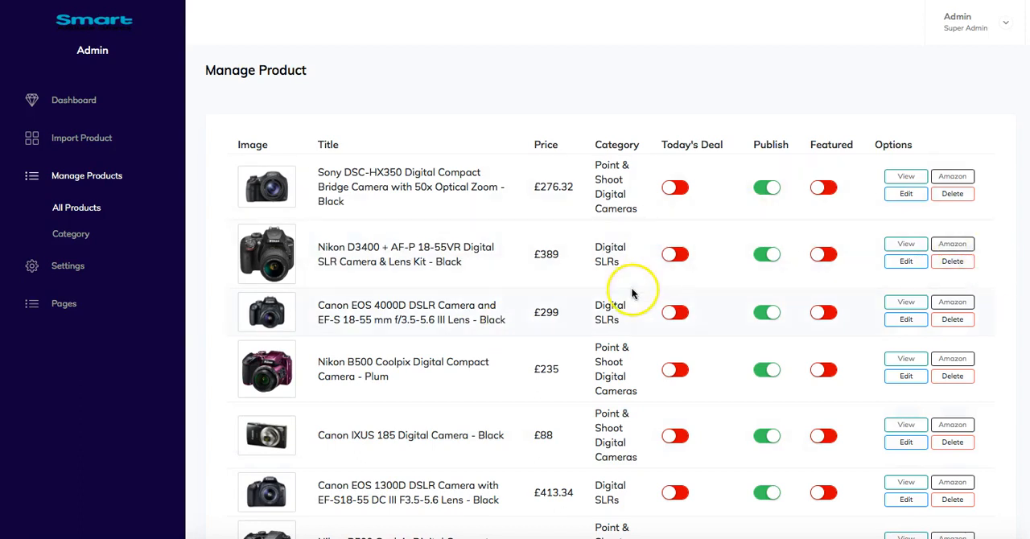
pyautogui.scroll(-3, 354, 318)
pyautogui.scroll(3, 374, 343)
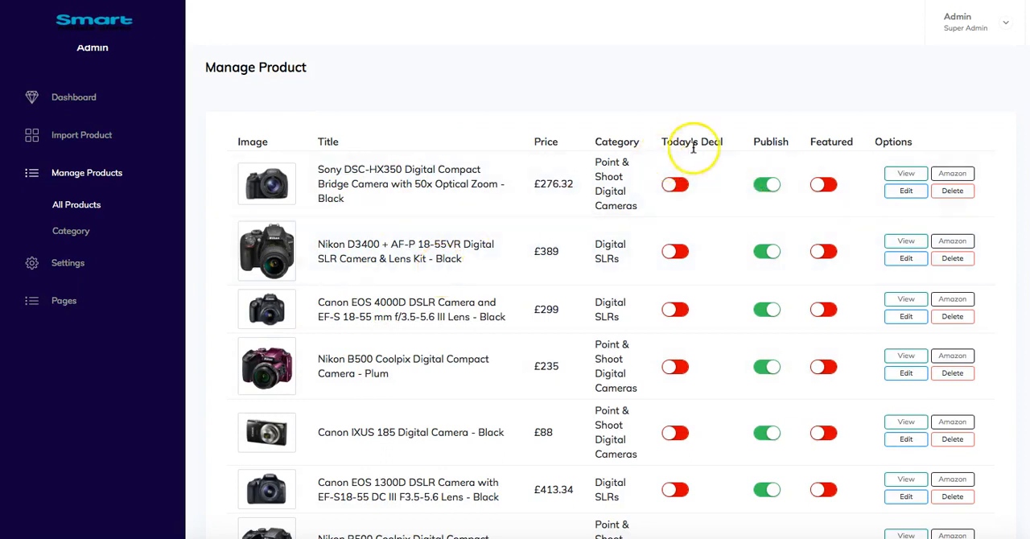
# - Mark the Sony DSC-HX350, Nikon D3400 and Canon EOS 4000D as Today's Deal products
pyautogui.click(680, 186)
pyautogui.click(678, 251)
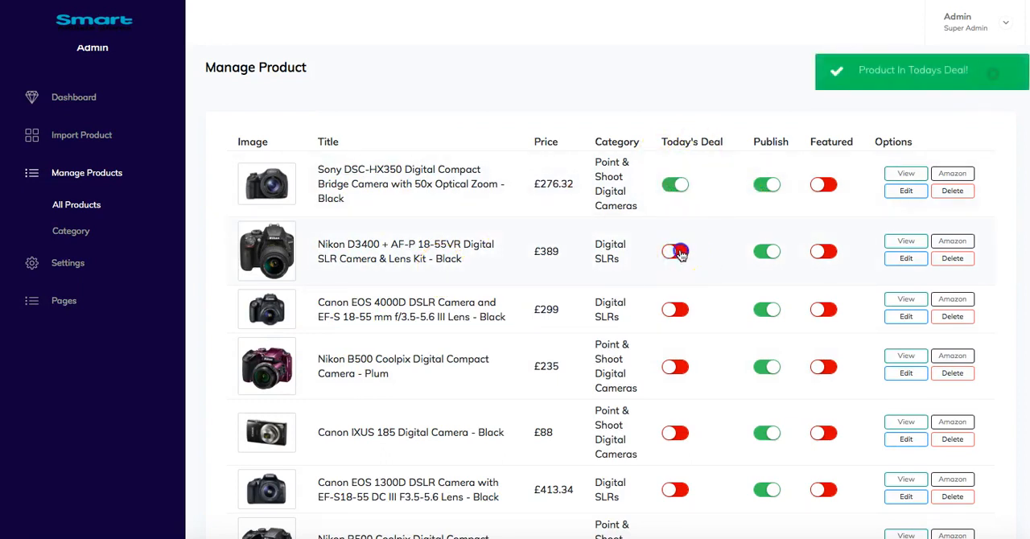
pyautogui.click(681, 312)
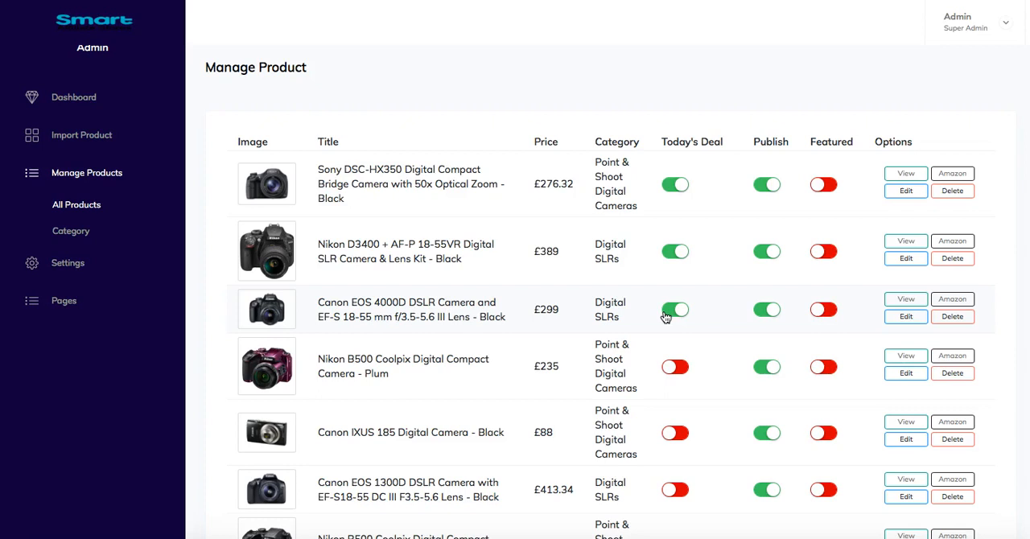
# - Unpublish the Sony DSC-HX350 and the Nikon D3400, and publish the Sony DSC-HX350 again
pyautogui.click(763, 189)
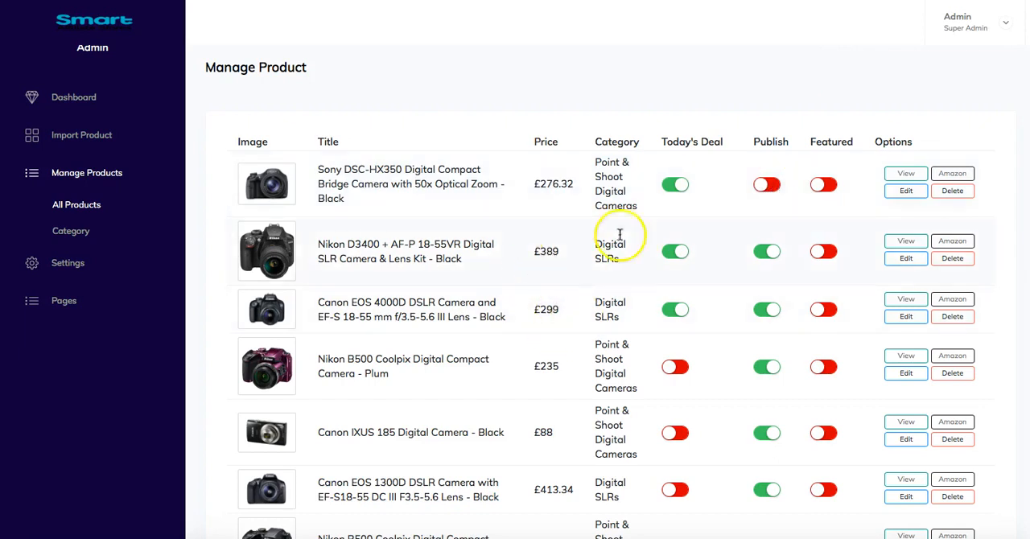
pyautogui.click(764, 251)
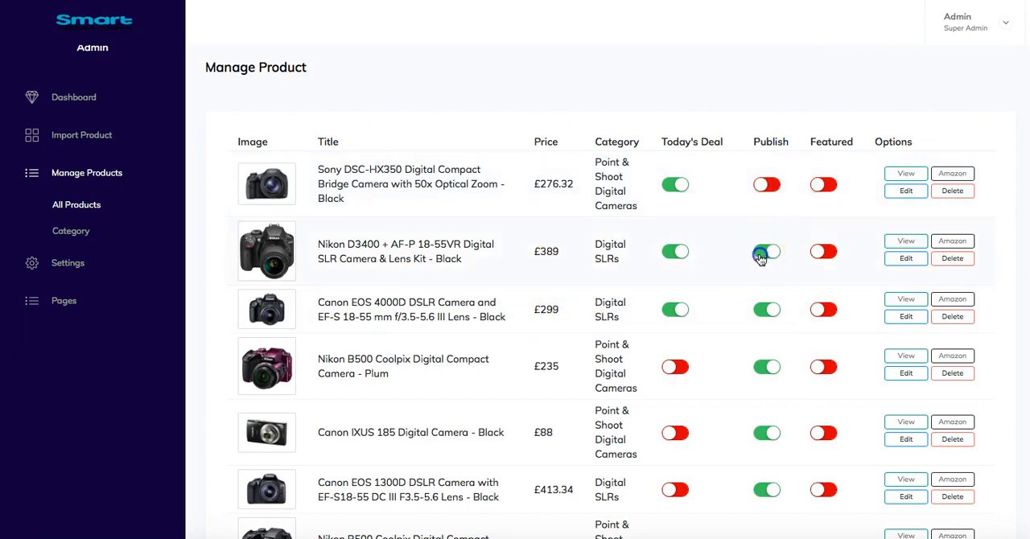
pyautogui.click(778, 186)
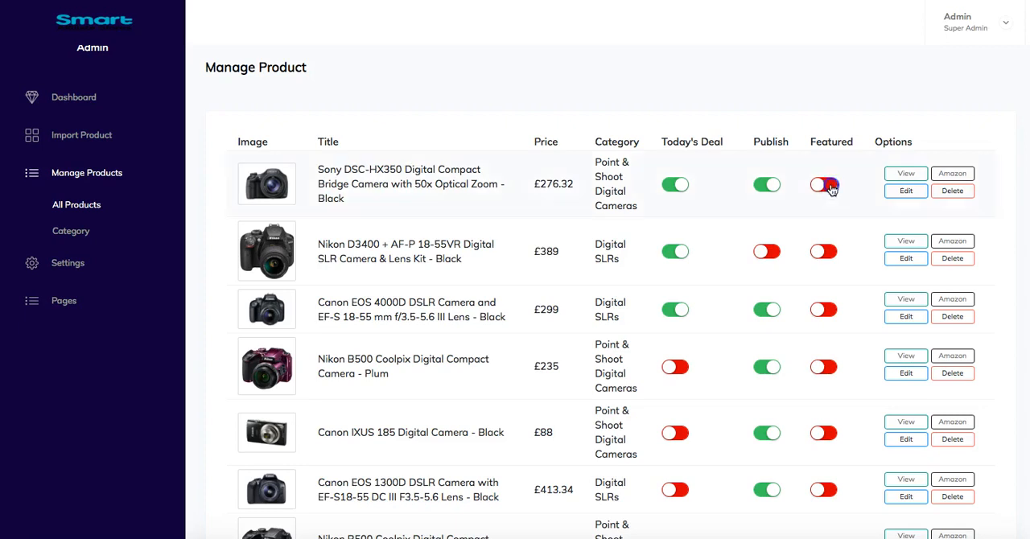
# - Mark the Nikon D3400 as featured and remove the Sony DSC-HX350 from the featured products
pyautogui.click(827, 254)
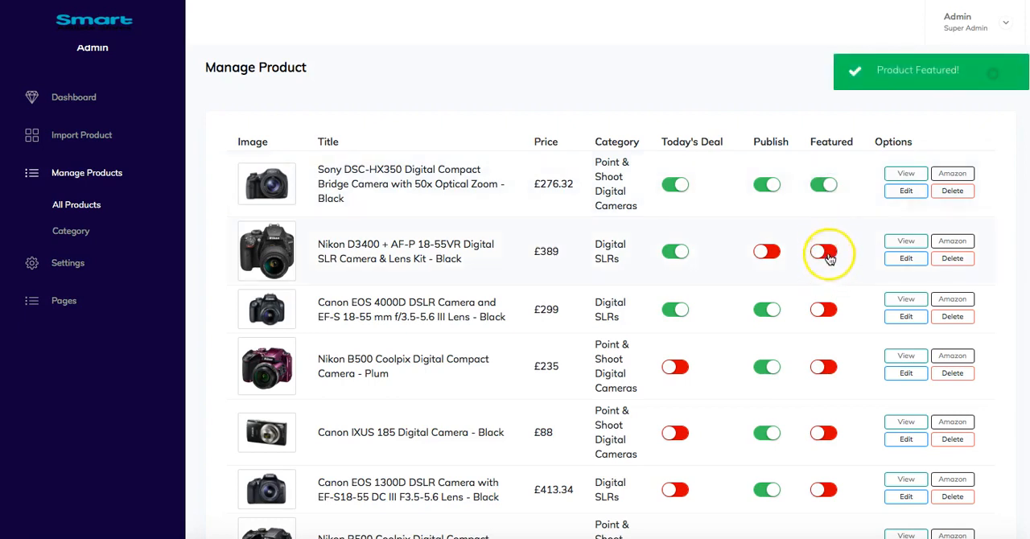
pyautogui.click(823, 185)
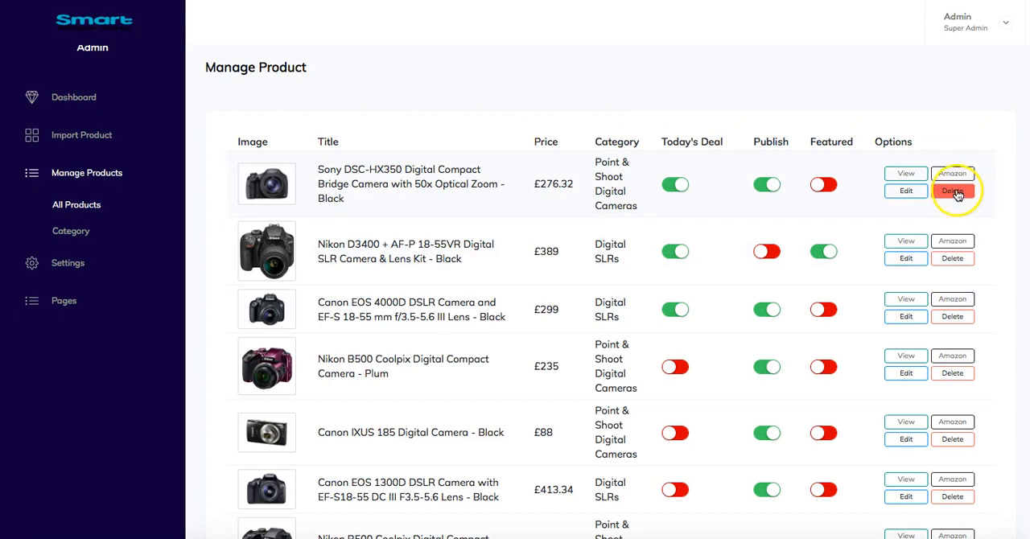
# - Inspect the edit form of the Sony DSC-HX350, including its product title, and close it without making changes
pyautogui.click(908, 193)
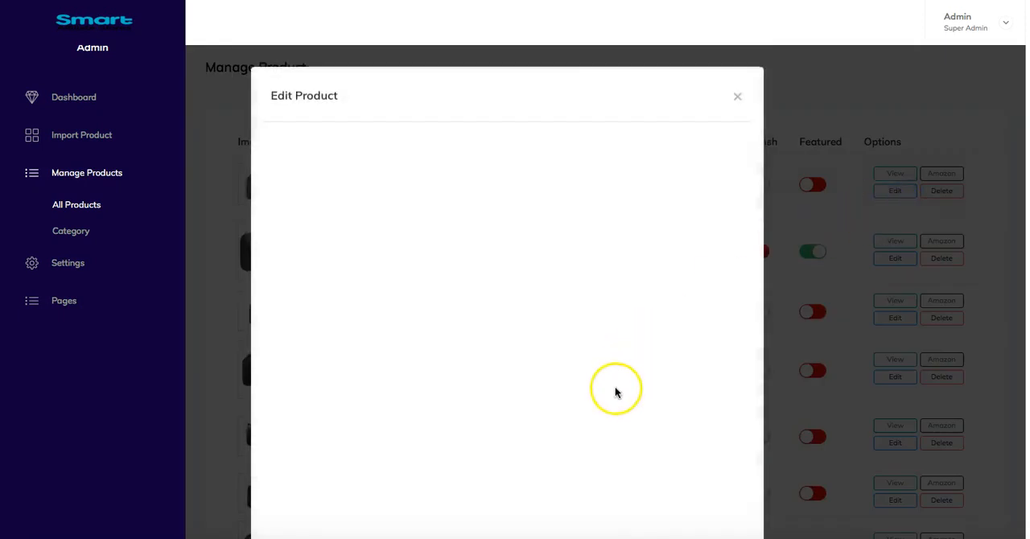
pyautogui.scroll(-1, 616, 390)
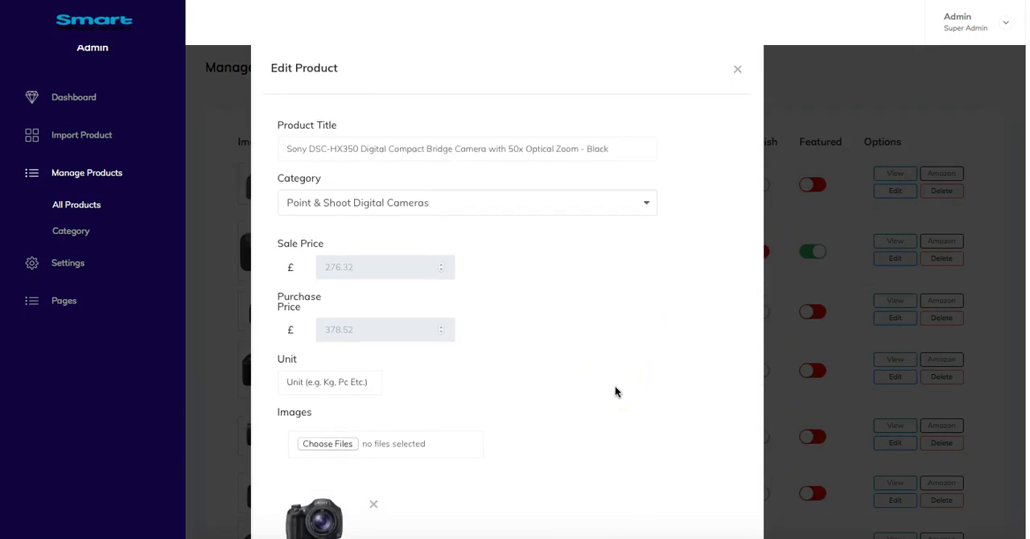
pyautogui.click(518, 153)
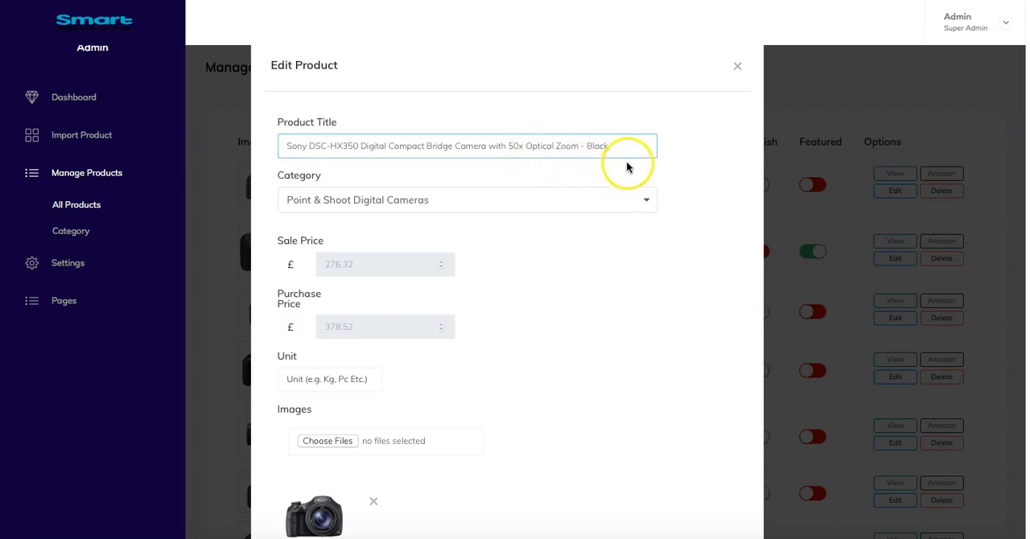
pyautogui.moveTo(609, 149); pyautogui.dragTo(292, 142)
pyautogui.click(737, 67)
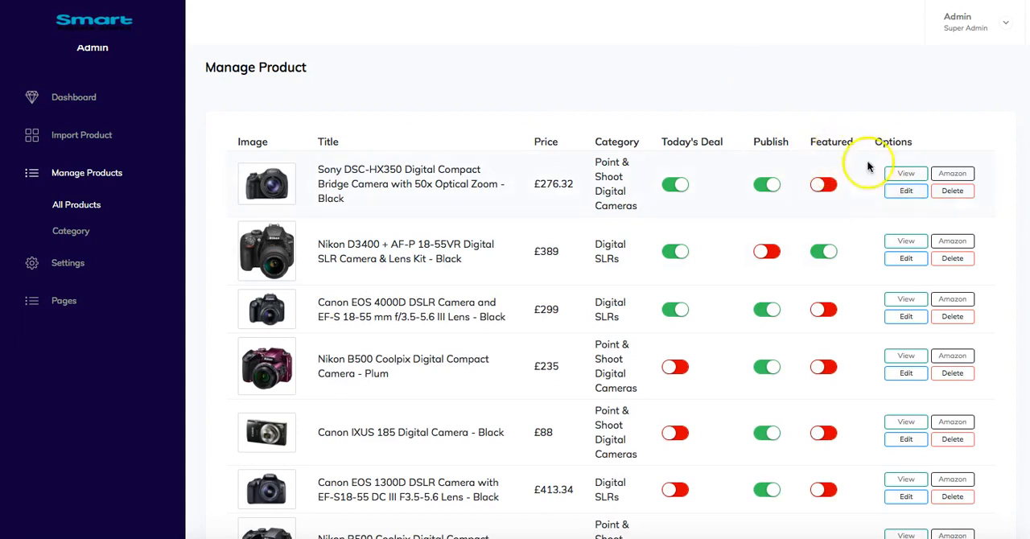
# - View the Sony DSC-HX350's product page in the store and look through its full description and footer links
pyautogui.click(907, 176)
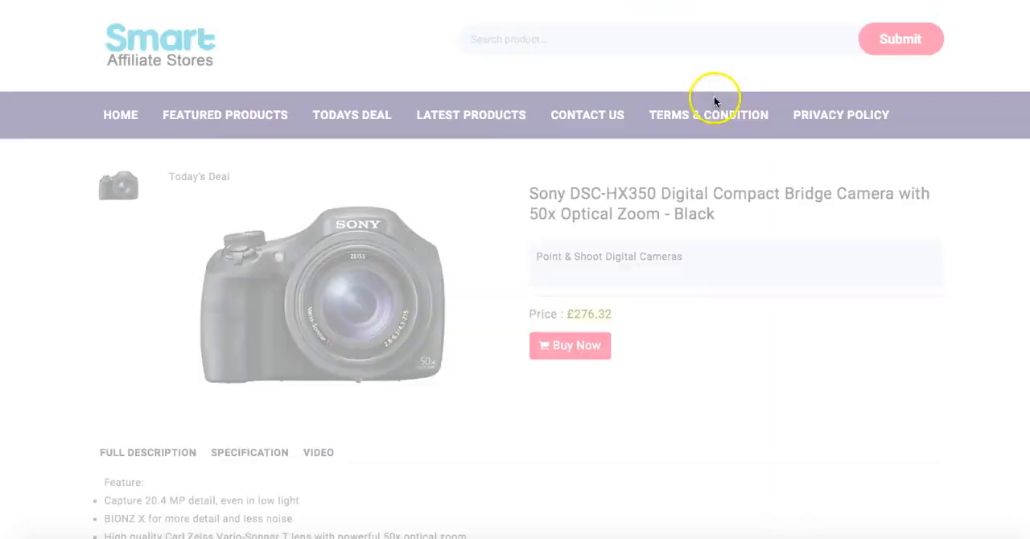
pyautogui.scroll(-2, 304, 435)
pyautogui.scroll(-5, 299, 439)
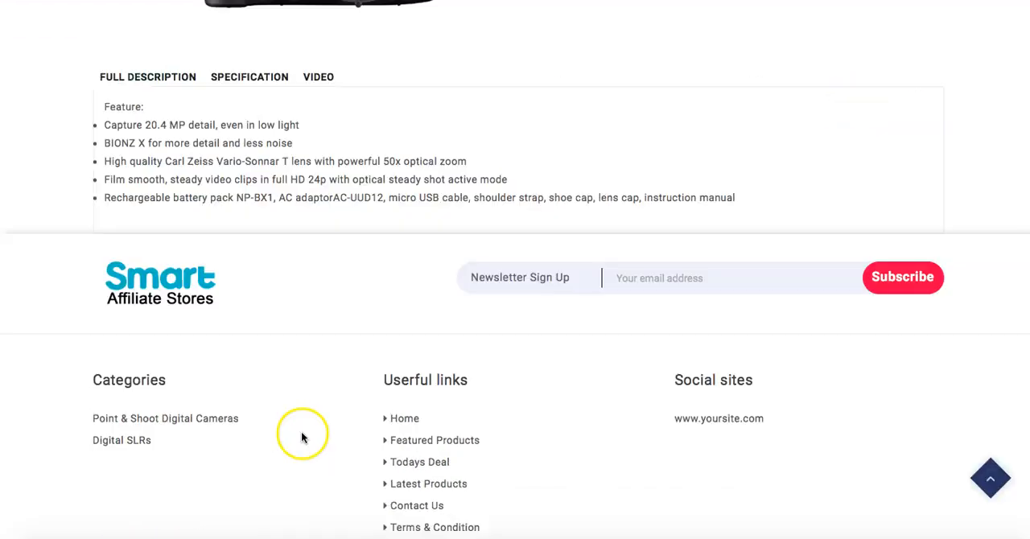
pyautogui.scroll(7, 296, 435)
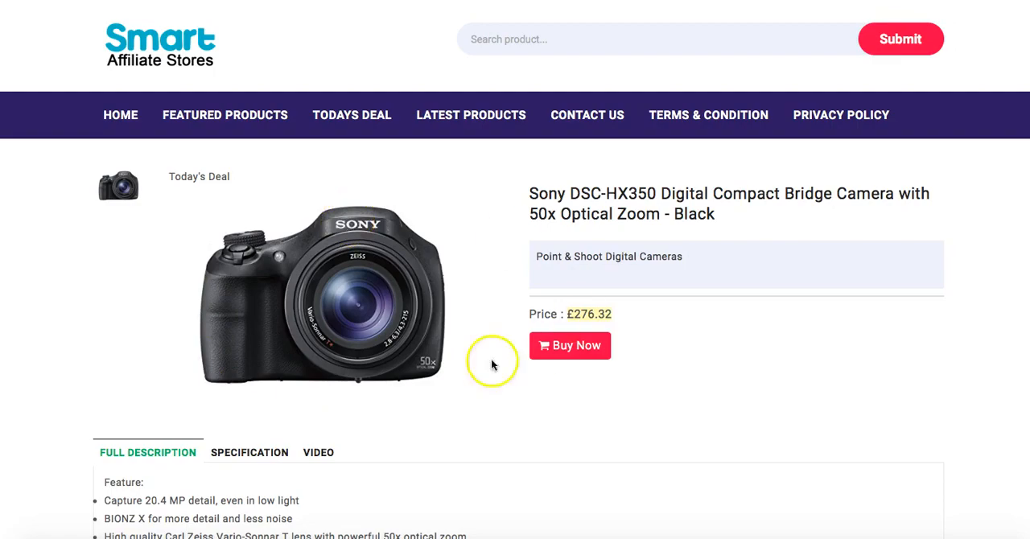
pyautogui.scroll(-3, 620, 386)
pyautogui.scroll(3, 624, 389)
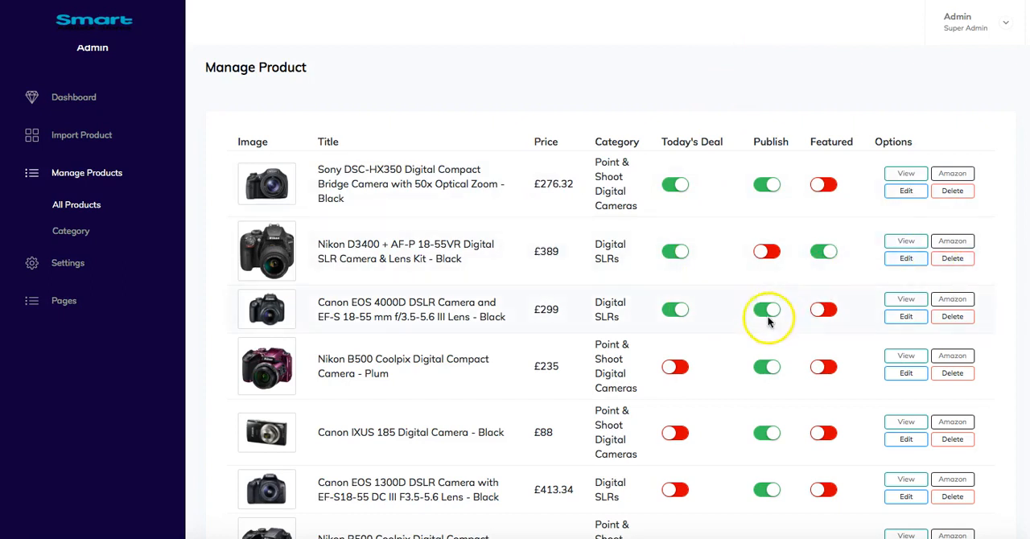
# - Look over the imported products and the product categories, returning to the full product list
pyautogui.scroll(-3, 772, 315)
pyautogui.scroll(3, 780, 319)
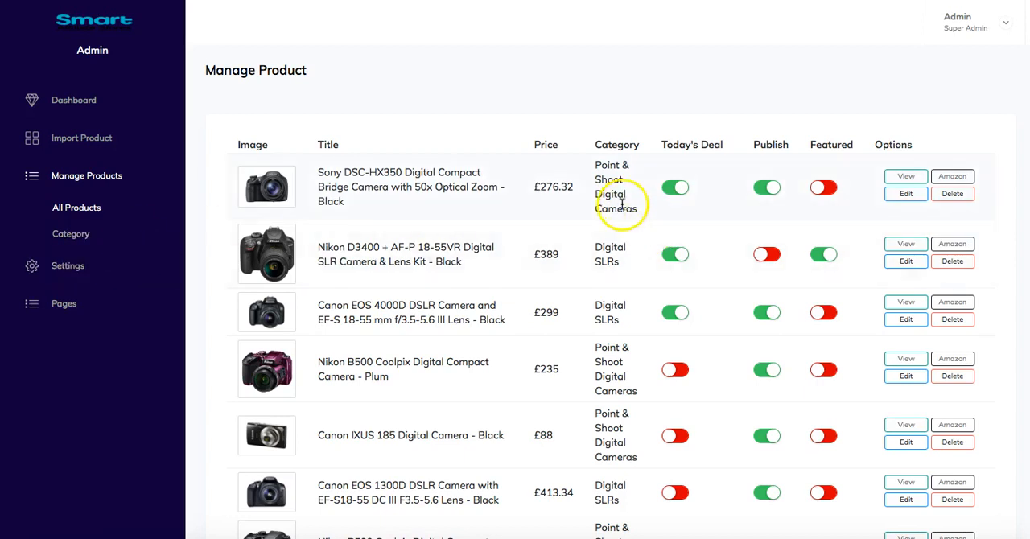
pyautogui.click(69, 236)
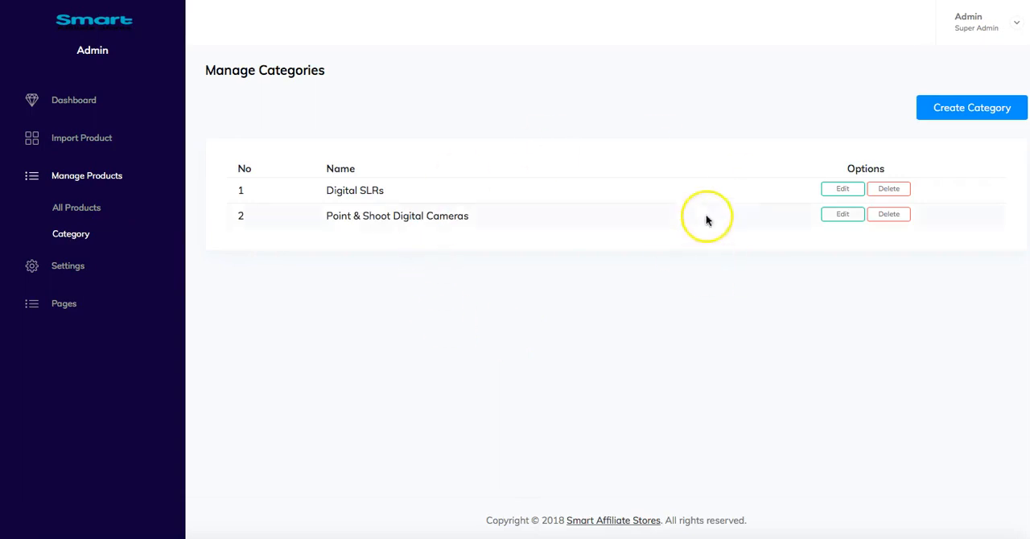
pyautogui.click(74, 211)
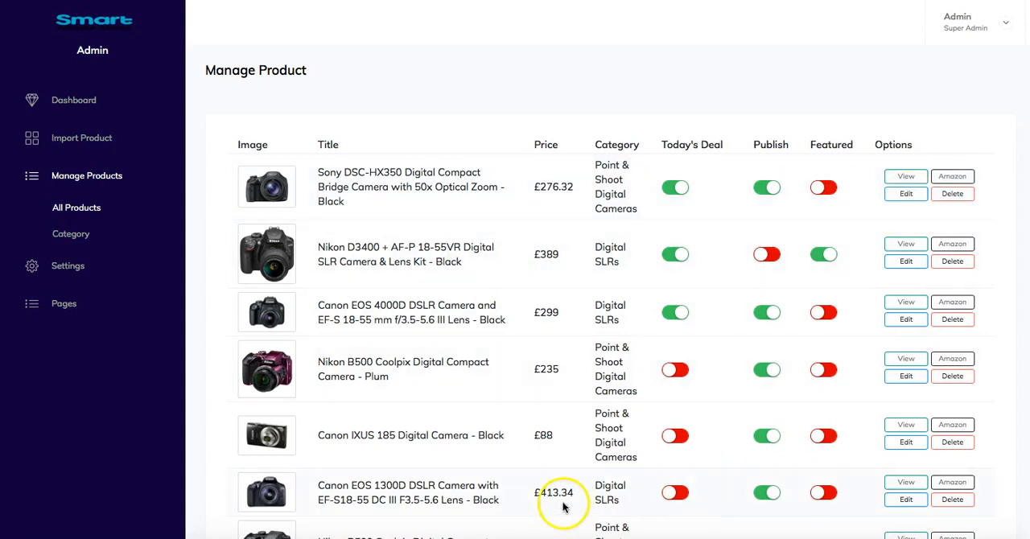
pyautogui.scroll(-1, 588, 475)
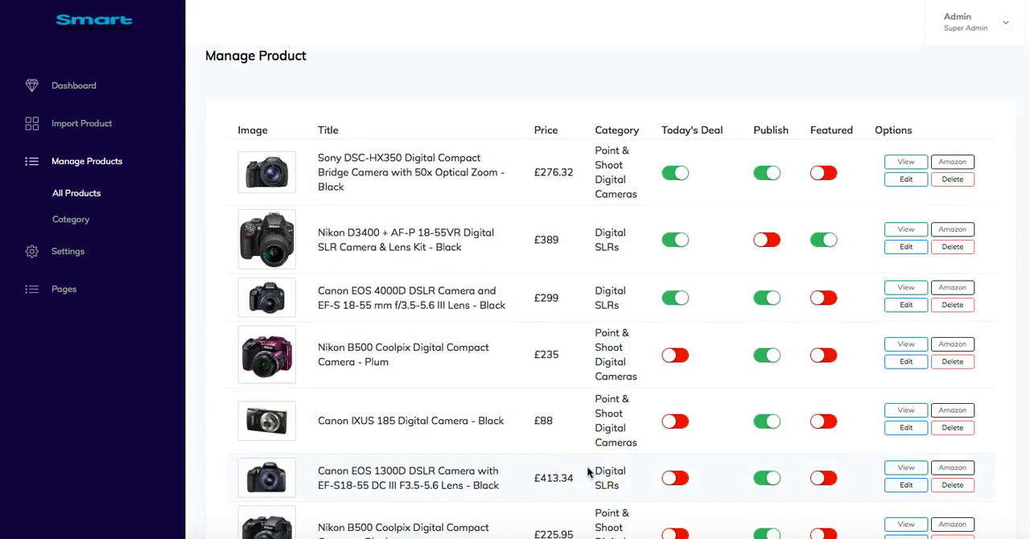
# - Review the general settings for social links and integrations, including the autoresponder choice and custom form
pyautogui.click(77, 259)
pyautogui.scroll(-1, 81, 265)
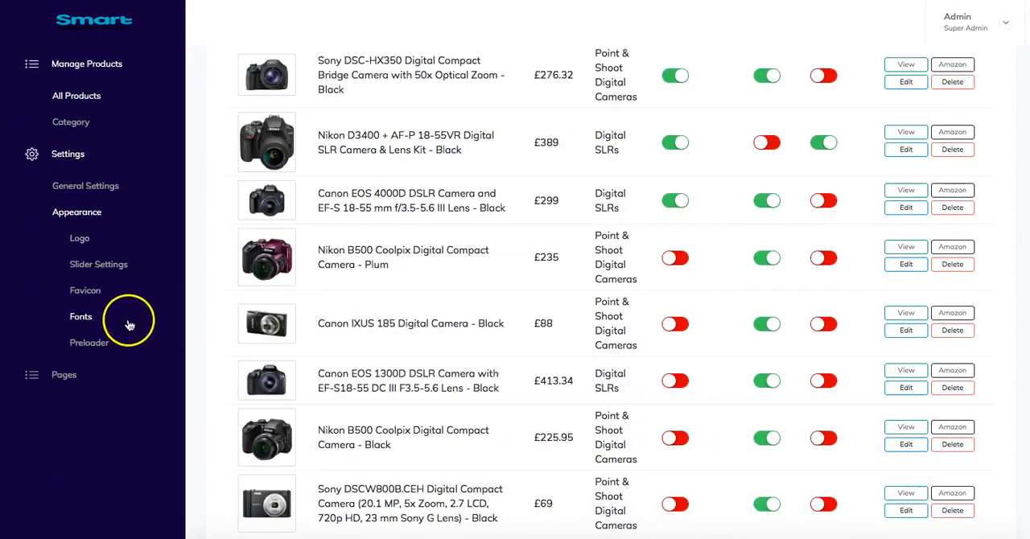
pyautogui.click(87, 187)
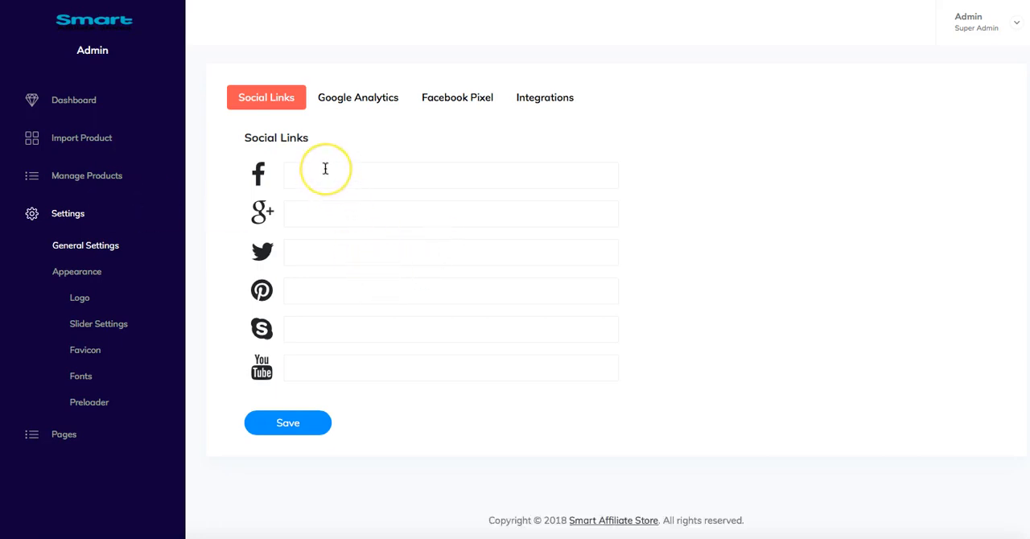
pyautogui.click(290, 115)
pyautogui.click(368, 111)
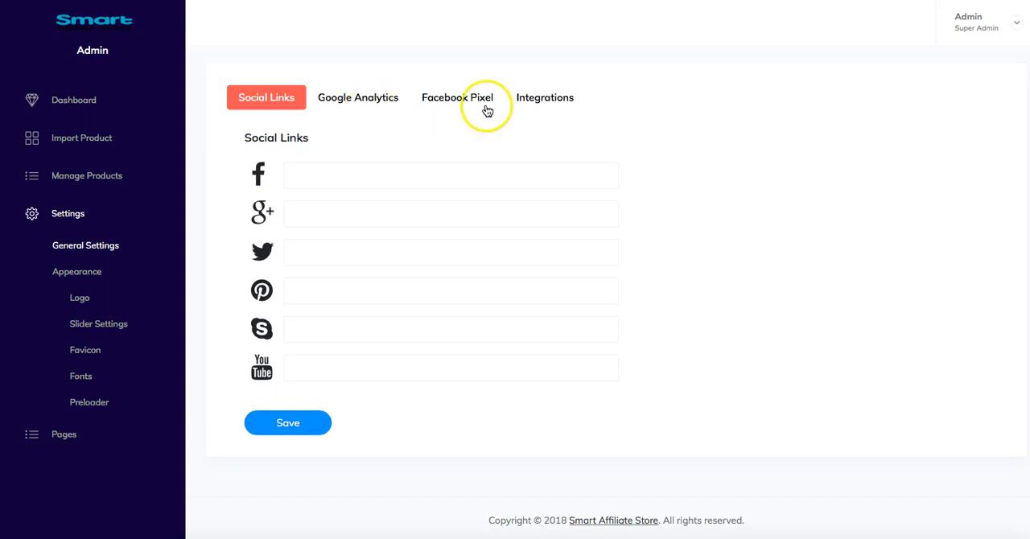
pyautogui.click(557, 107)
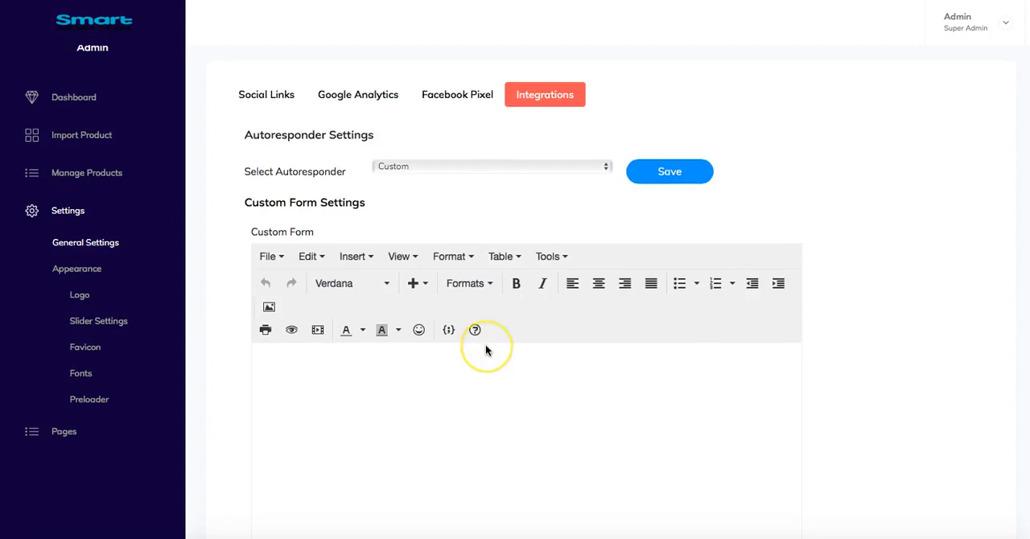
pyautogui.scroll(-10, 485, 344)
pyautogui.scroll(2, 485, 345)
pyautogui.scroll(-3, 485, 345)
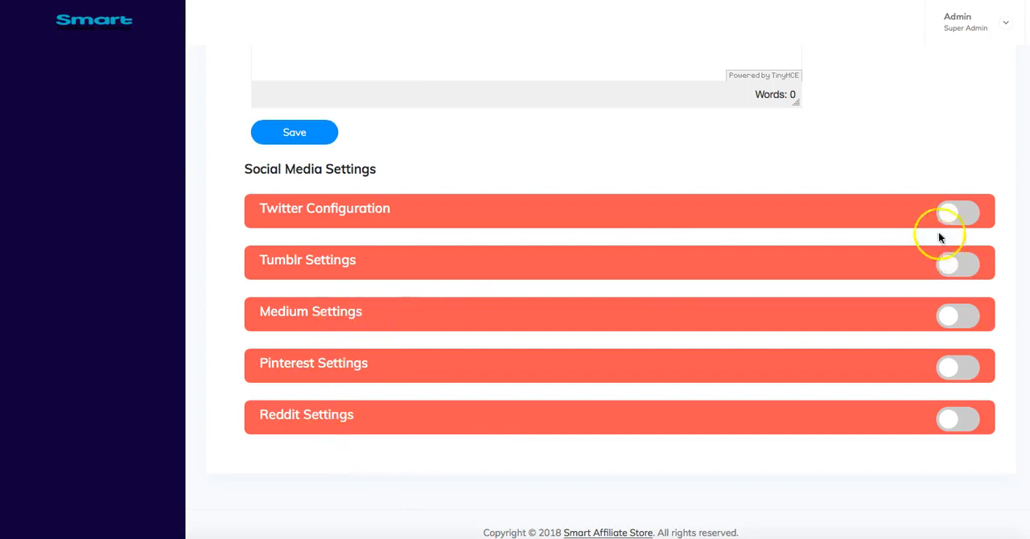
# - Expand the Twitter configuration to inspect its fields, collapse it without entering anything, and look over the other social media settings
pyautogui.click(971, 216)
pyautogui.scroll(-2, 350, 226)
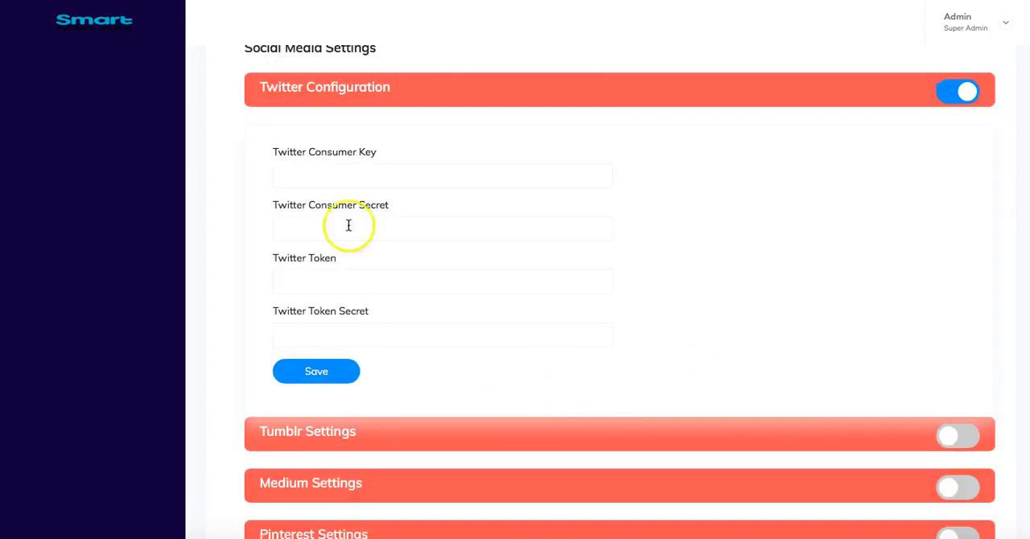
pyautogui.click(956, 90)
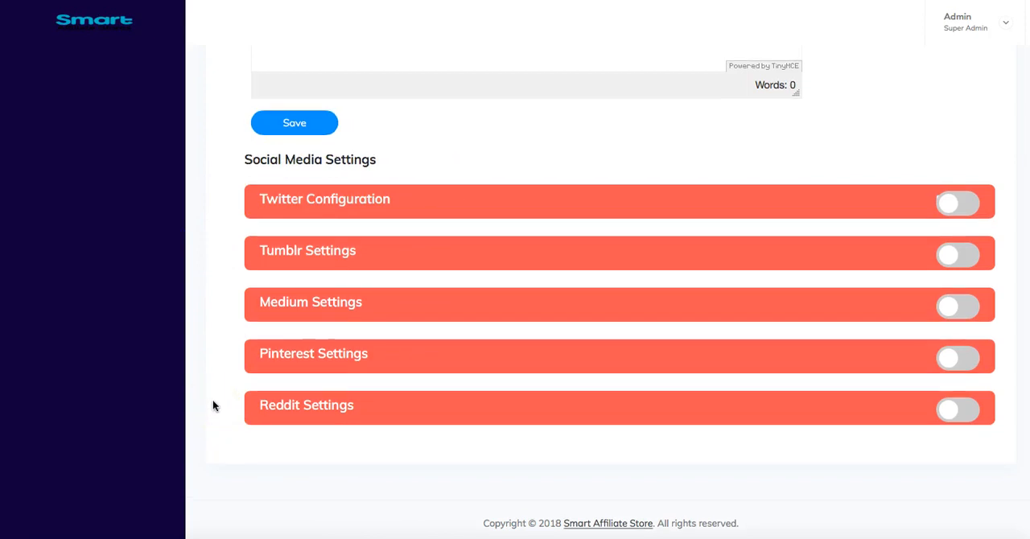
pyautogui.scroll(3, 213, 405)
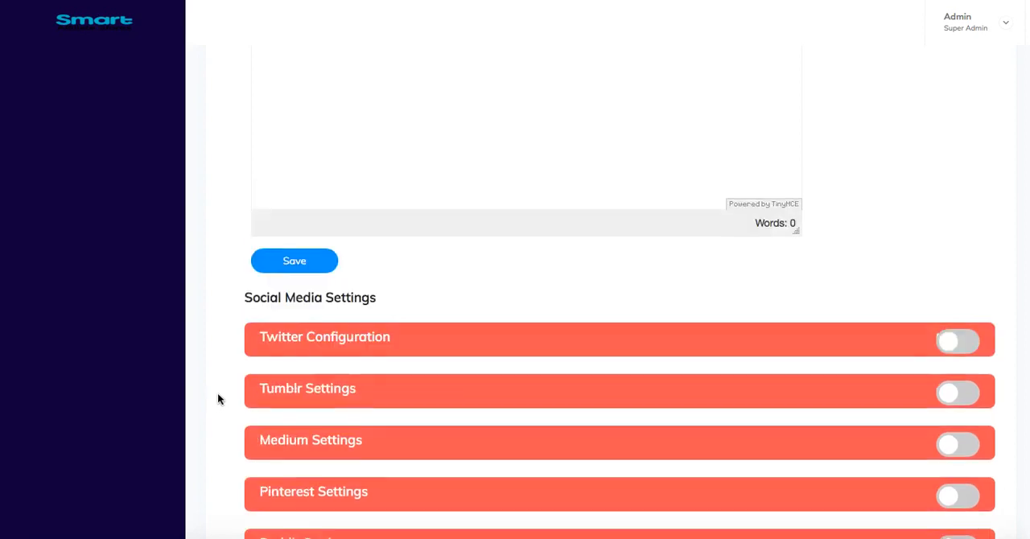
pyautogui.scroll(5, 217, 399)
pyautogui.scroll(-5, 217, 399)
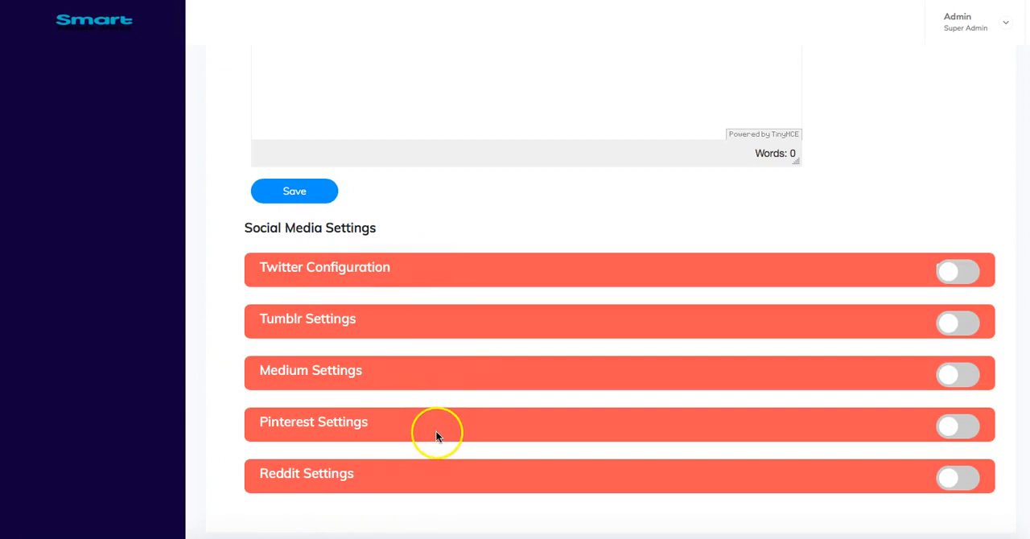
pyautogui.scroll(5, 437, 436)
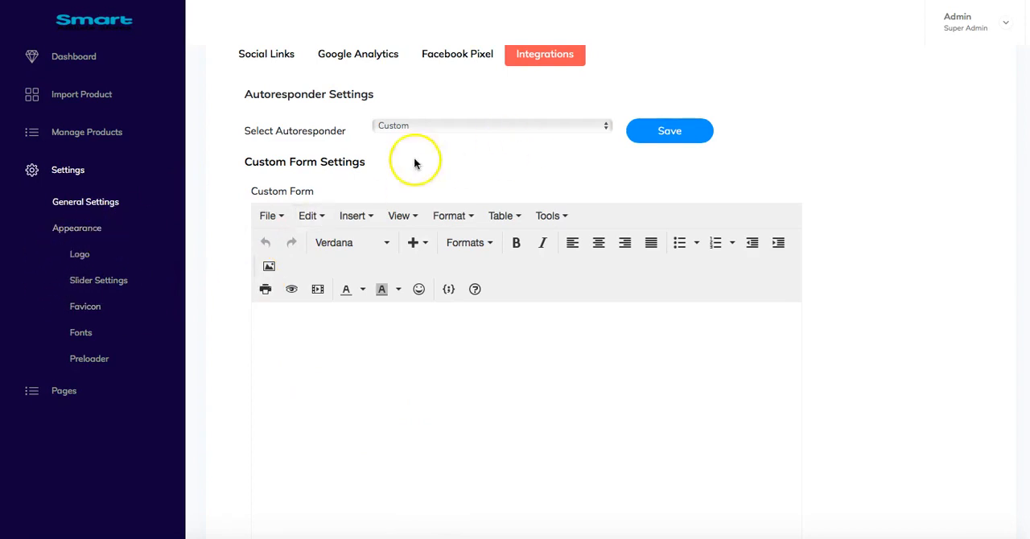
# - Review the appearance settings for the logo, the top carousel slides and the favicon
pyautogui.click(95, 230)
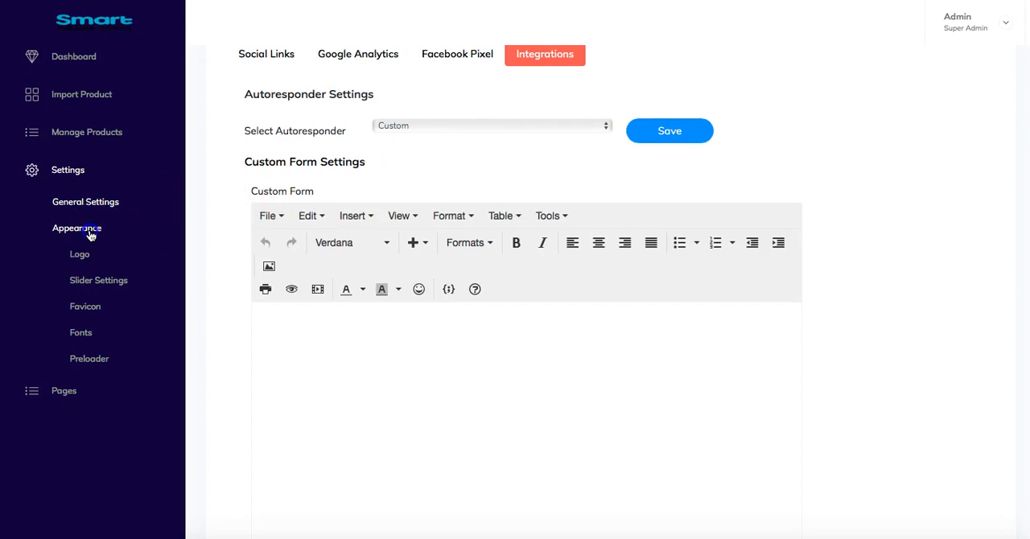
pyautogui.click(83, 257)
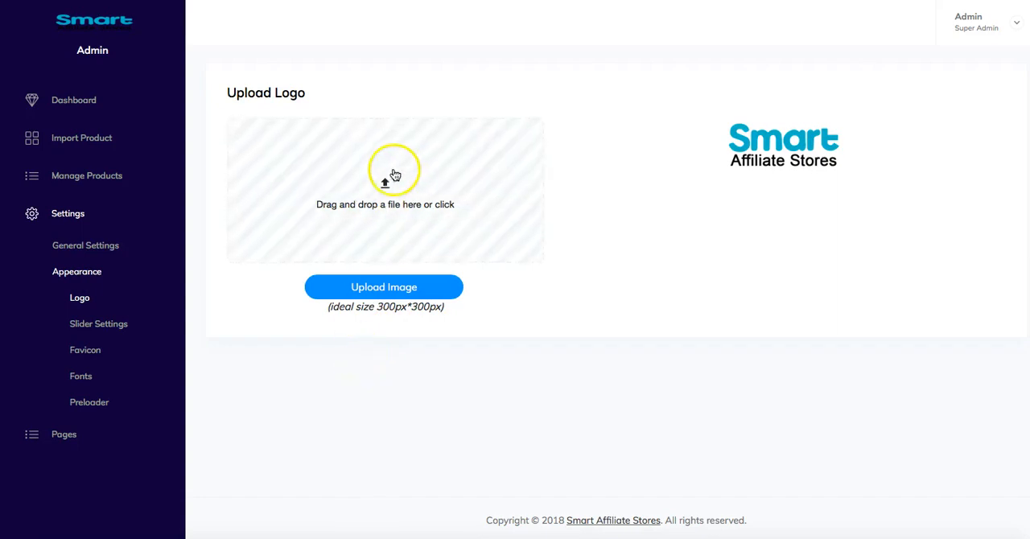
pyautogui.click(114, 323)
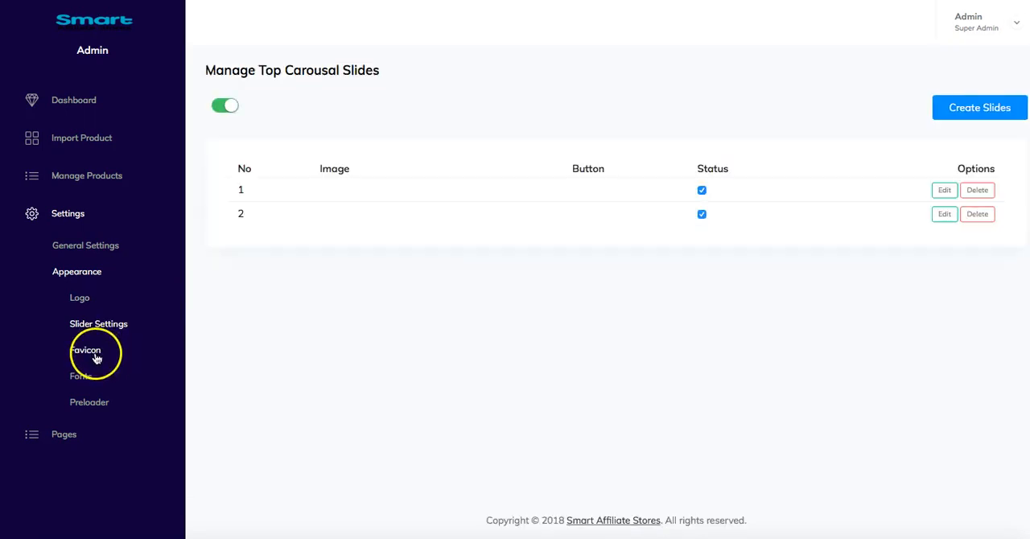
pyautogui.click(93, 353)
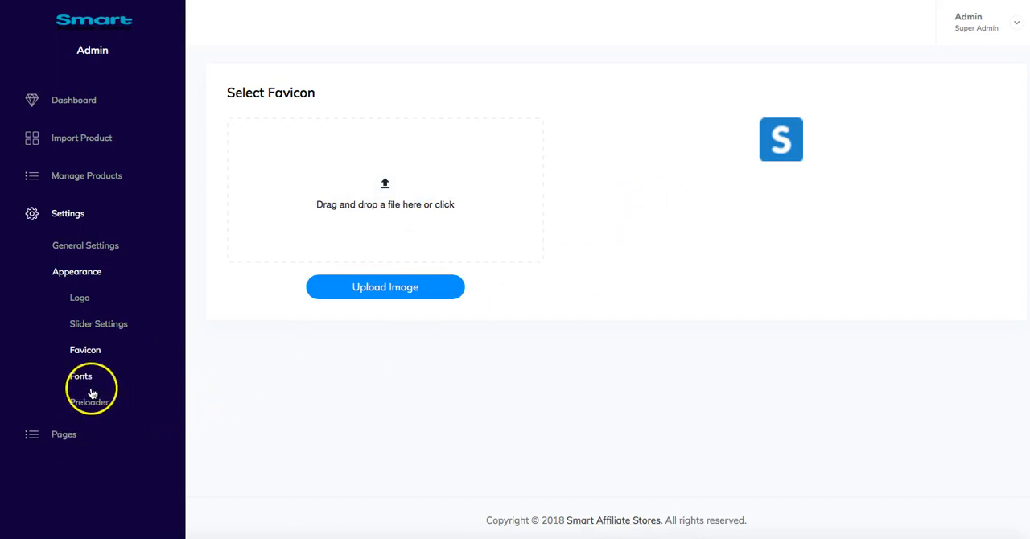
# - Open the home page settings in the Pages section to see the available home page styles
pyautogui.click(64, 436)
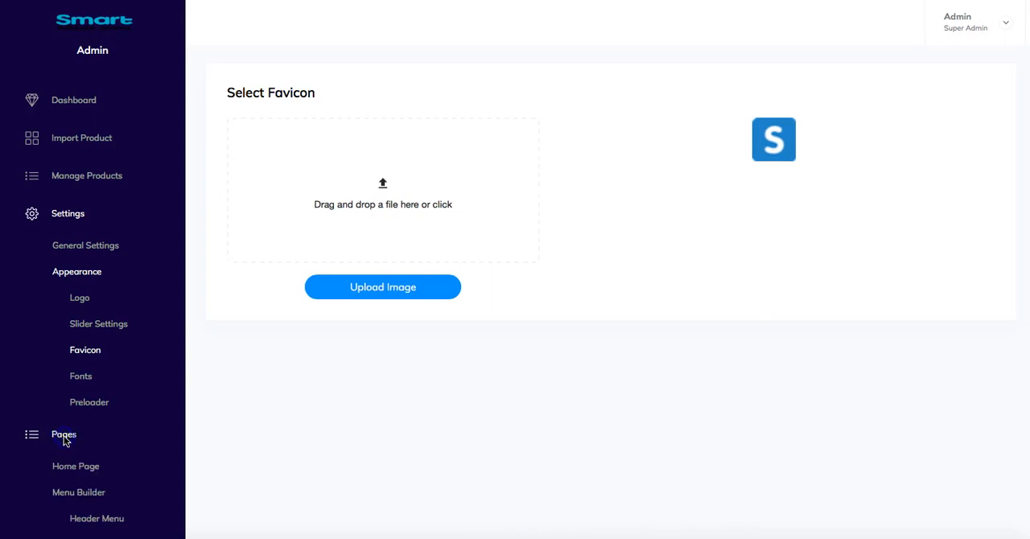
pyautogui.scroll(-1, 96, 424)
pyautogui.click(67, 184)
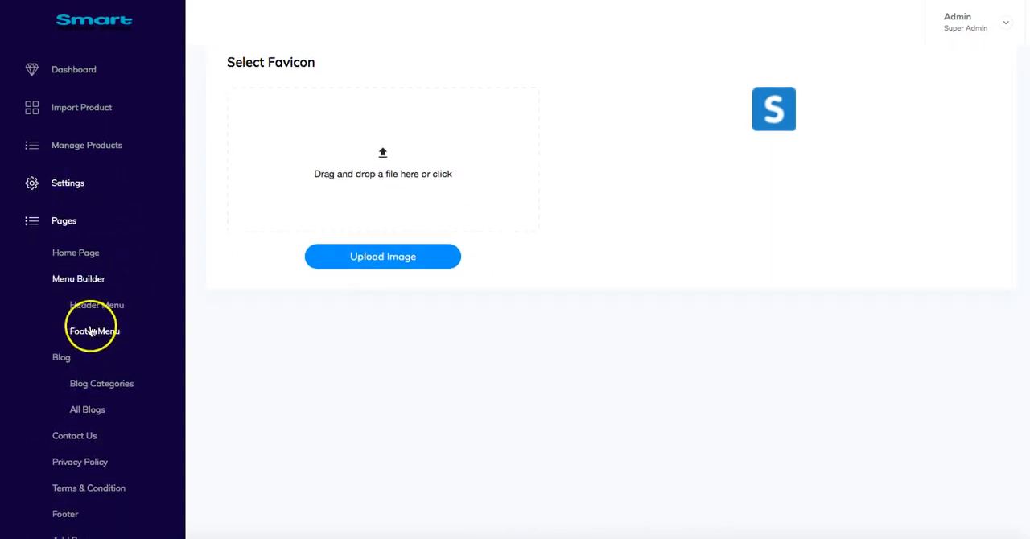
pyautogui.scroll(-2, 96, 281)
pyautogui.click(90, 201)
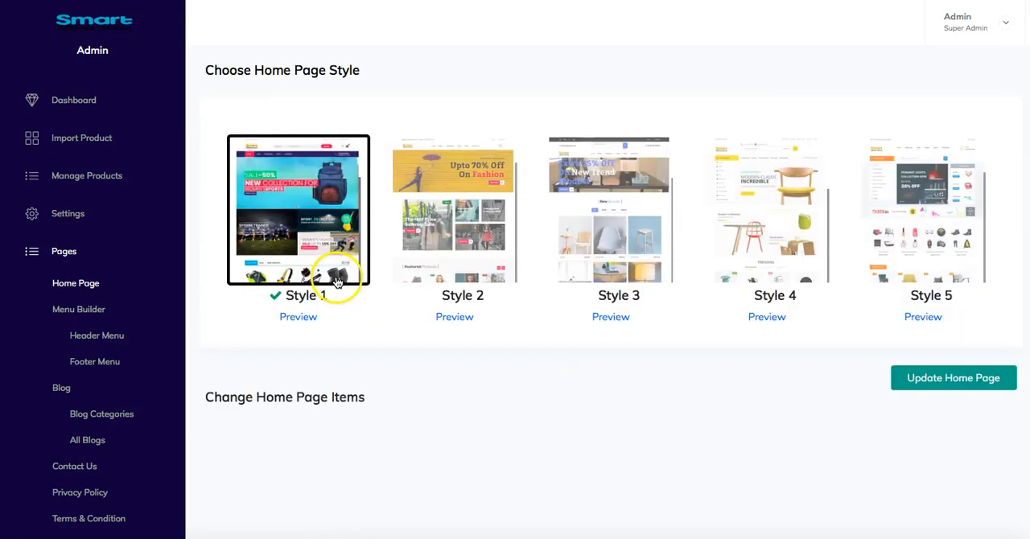
# - Update the home page with Style 1 selected and look over the home page item settings
pyautogui.scroll(-1, 346, 297)
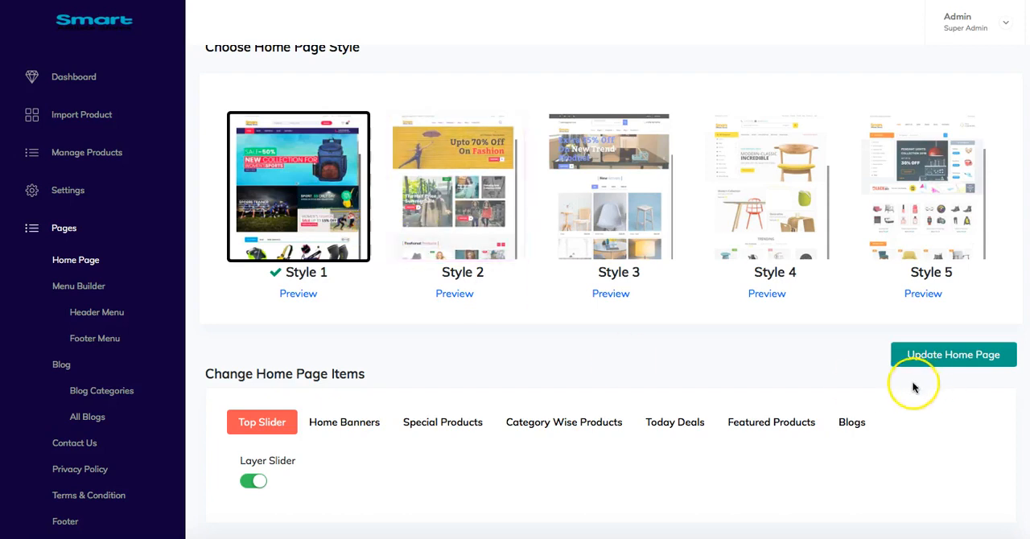
pyautogui.click(945, 356)
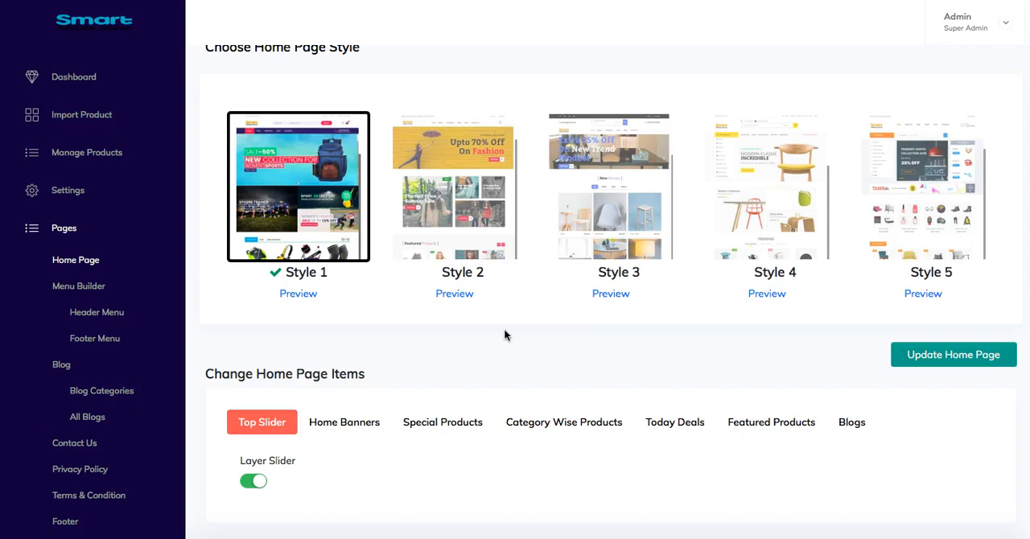
pyautogui.scroll(-2, 507, 333)
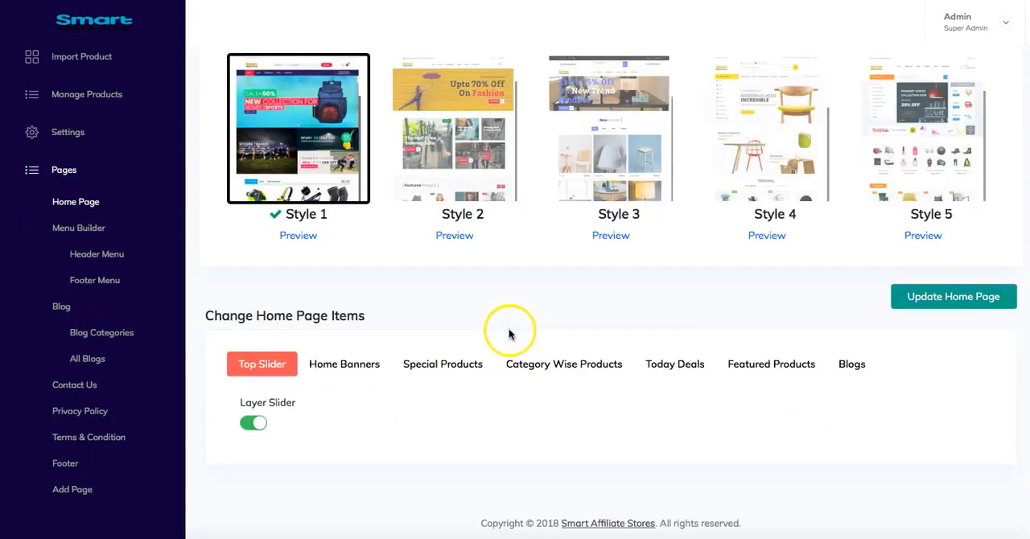
pyautogui.scroll(3, 80, 239)
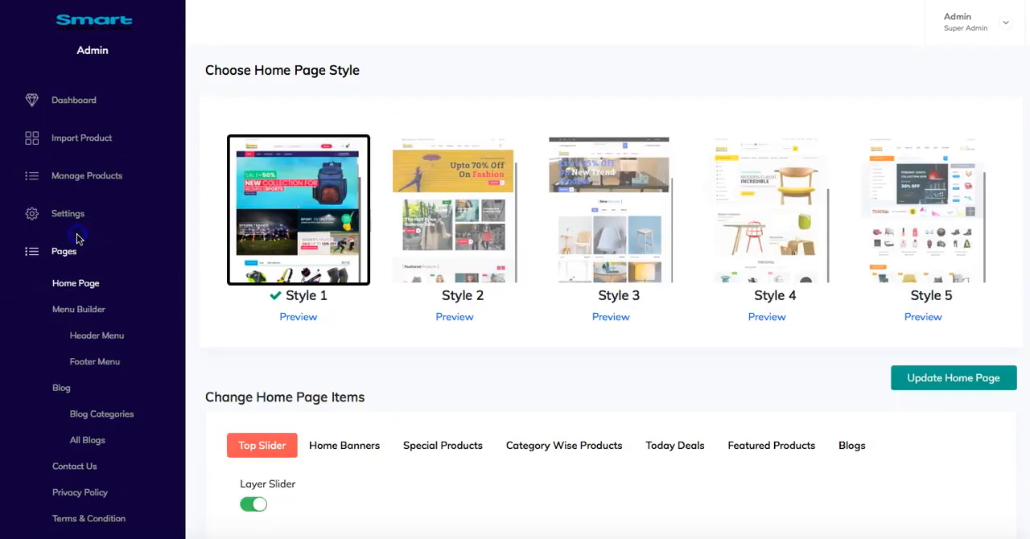
# - Open the header menu builder, add two blank sub-items under Home, and remove both again
pyautogui.click(99, 336)
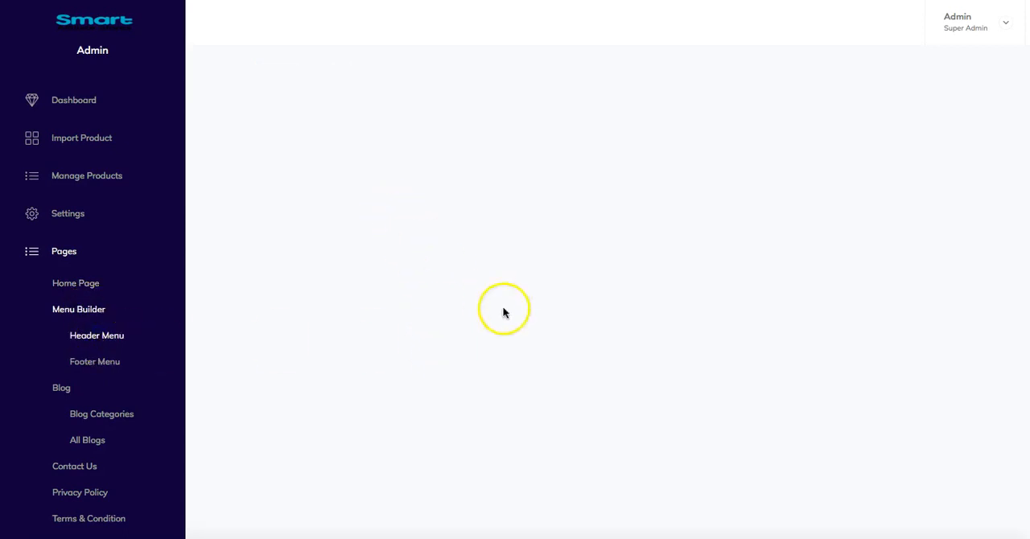
pyautogui.click(513, 129)
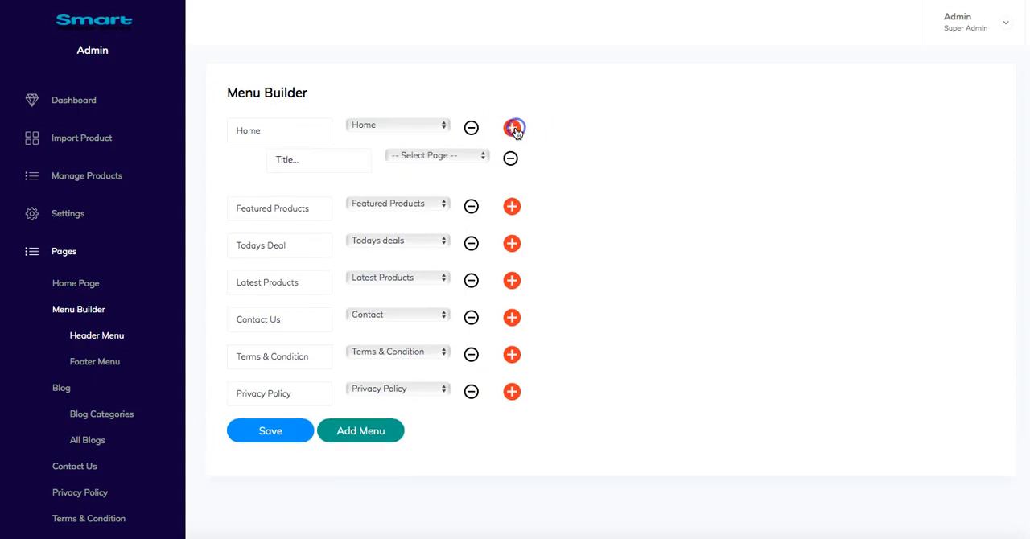
pyautogui.click(511, 130)
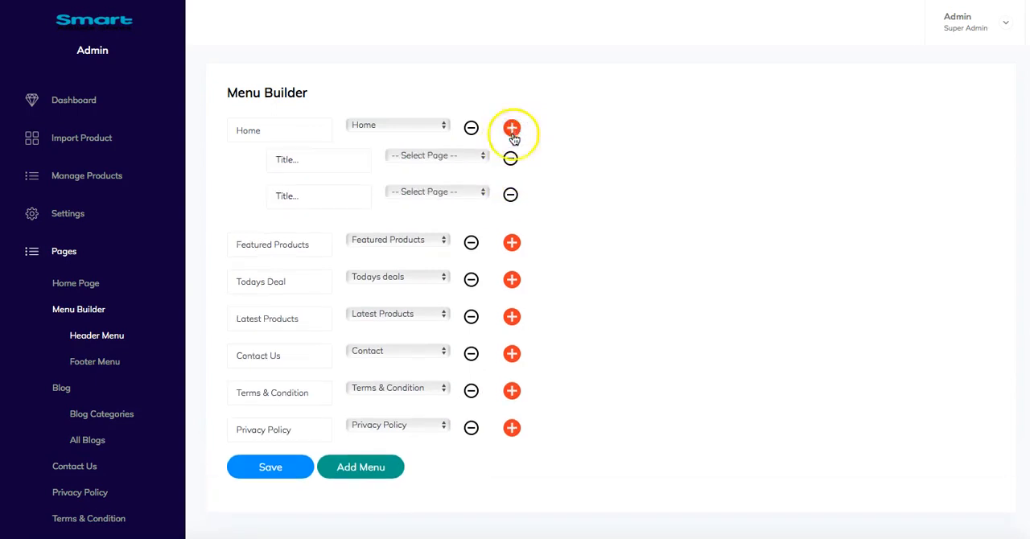
pyautogui.click(510, 194)
pyautogui.click(509, 158)
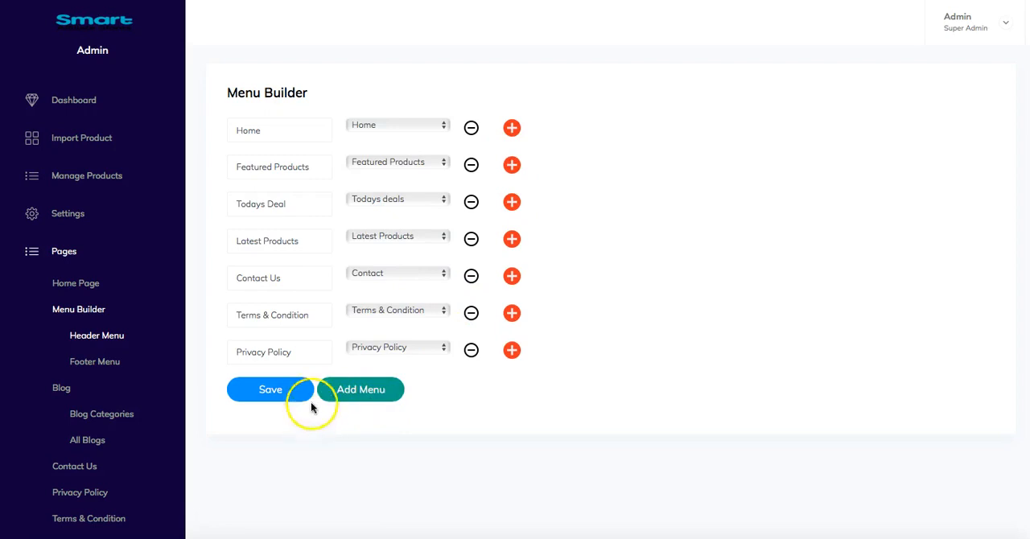
# - Add a blank entry to the header menu, remove it again, and open the footer menu builder
pyautogui.click(358, 394)
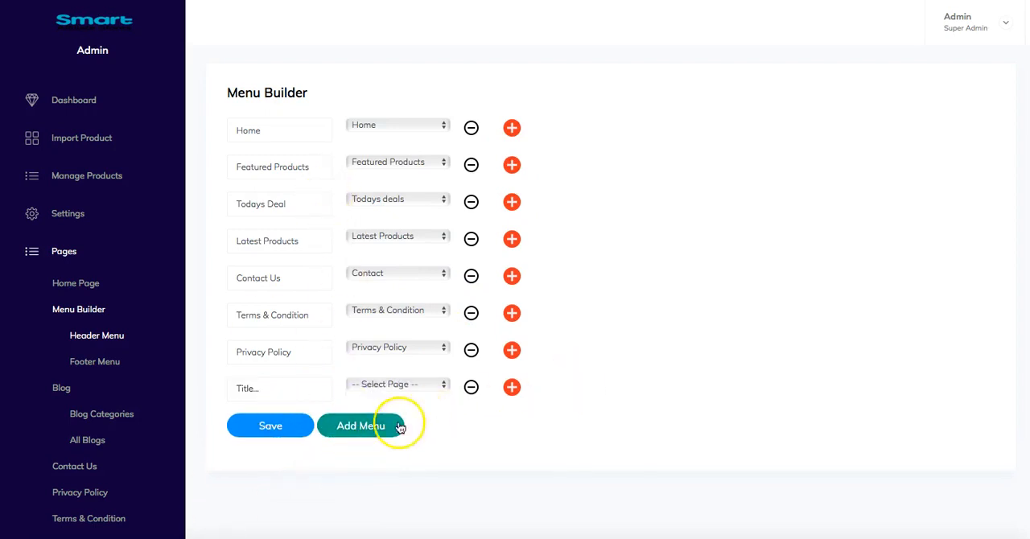
pyautogui.click(468, 389)
pyautogui.click(95, 366)
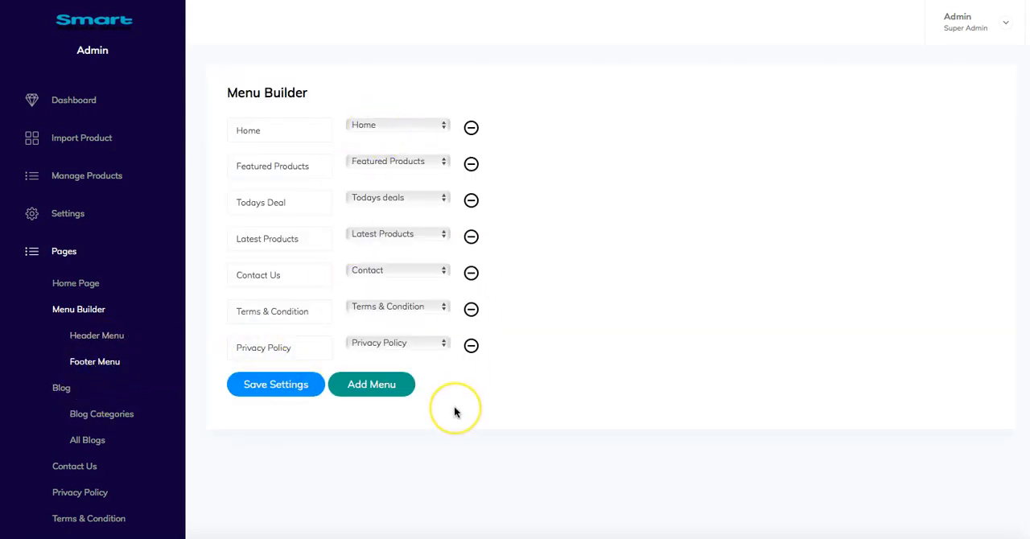
# - Open the blog categories page, view the form for adding a blog category, and close it without saving
pyautogui.scroll(-1, 154, 430)
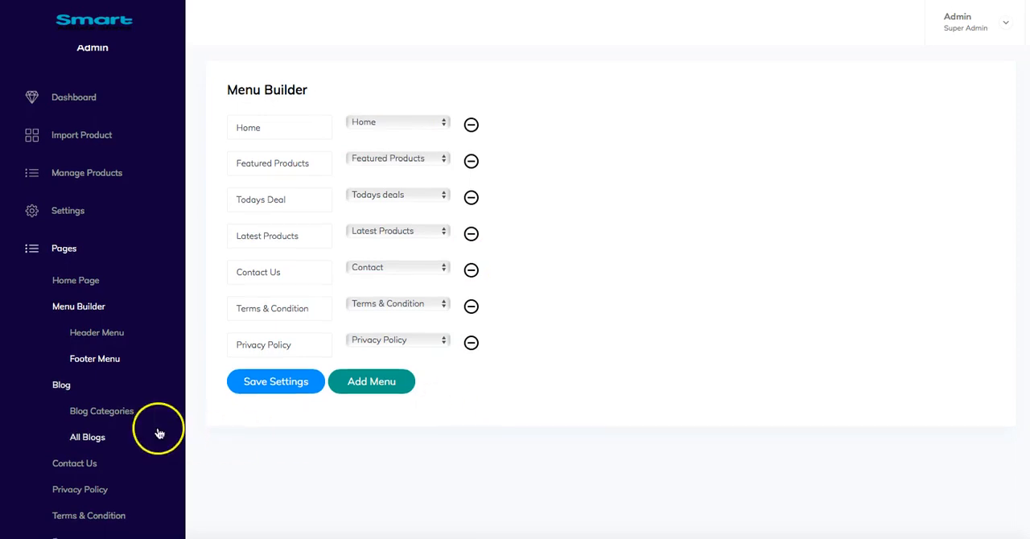
pyautogui.click(98, 354)
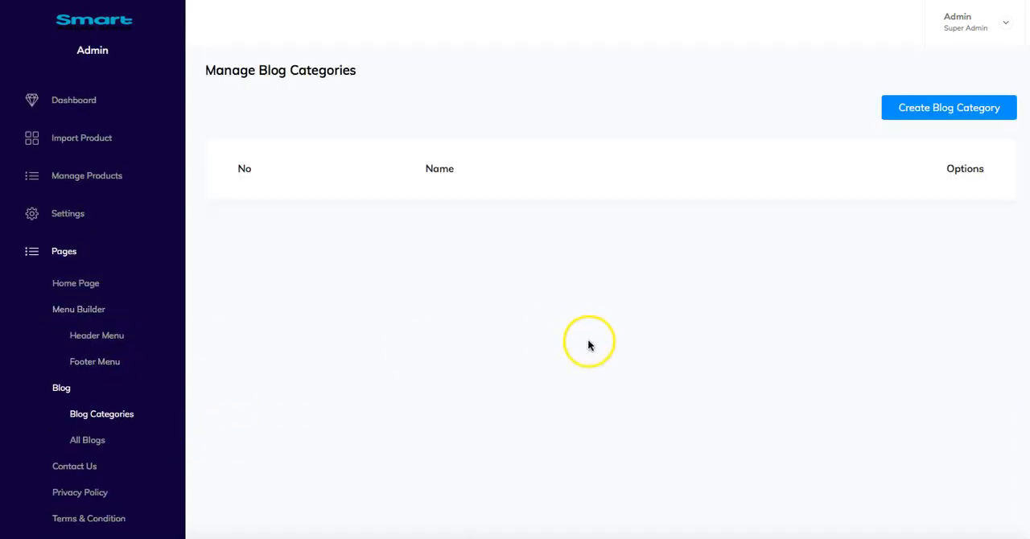
pyautogui.scroll(-1, 593, 352)
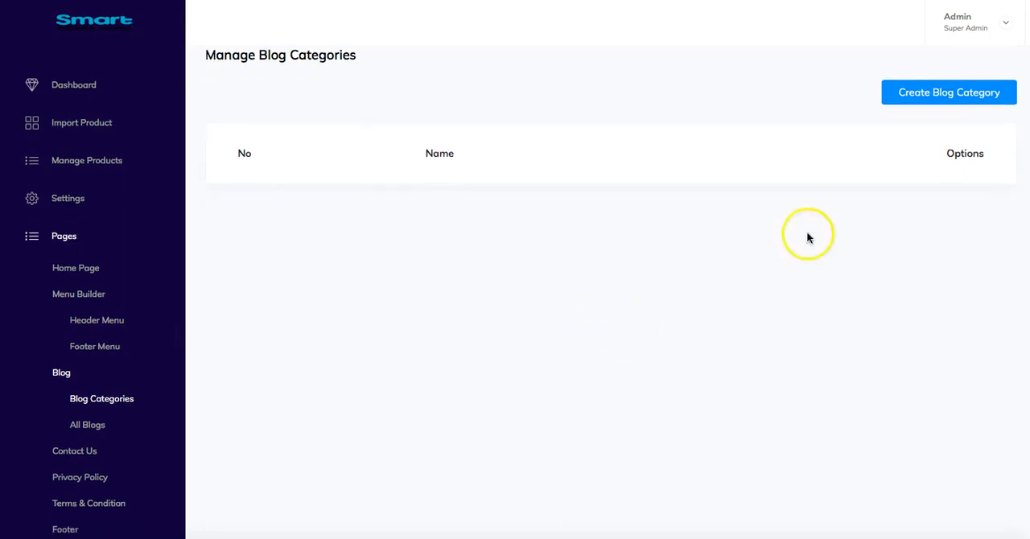
pyautogui.click(974, 92)
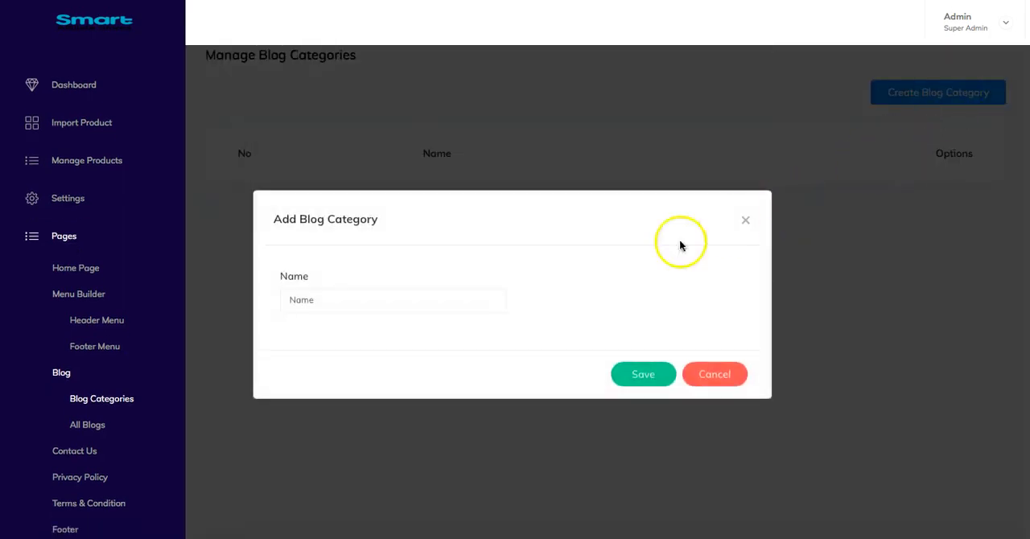
pyautogui.click(745, 217)
# - Open the list of all blogs, start a new blog, and look over its title, category, image and description fields
pyautogui.click(98, 434)
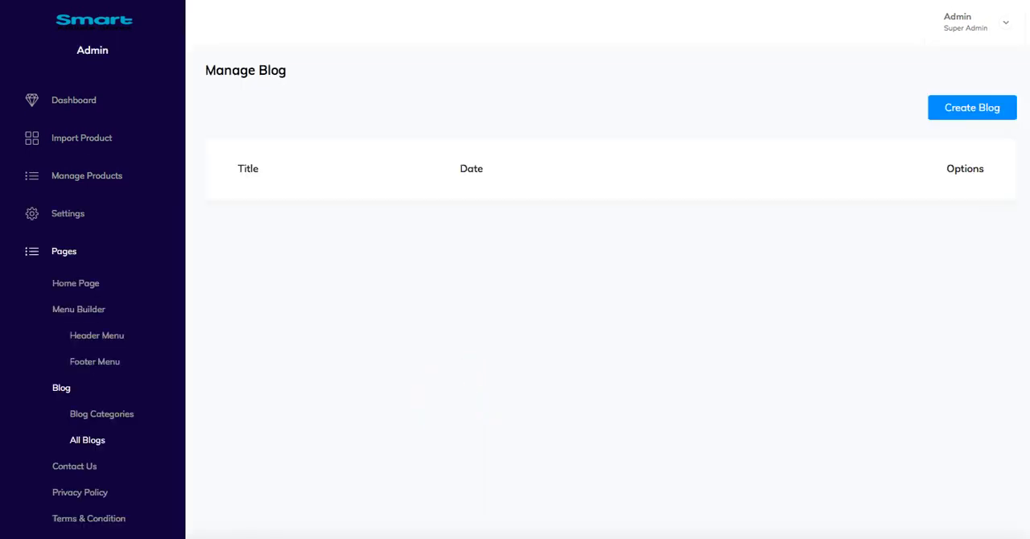
pyautogui.click(970, 121)
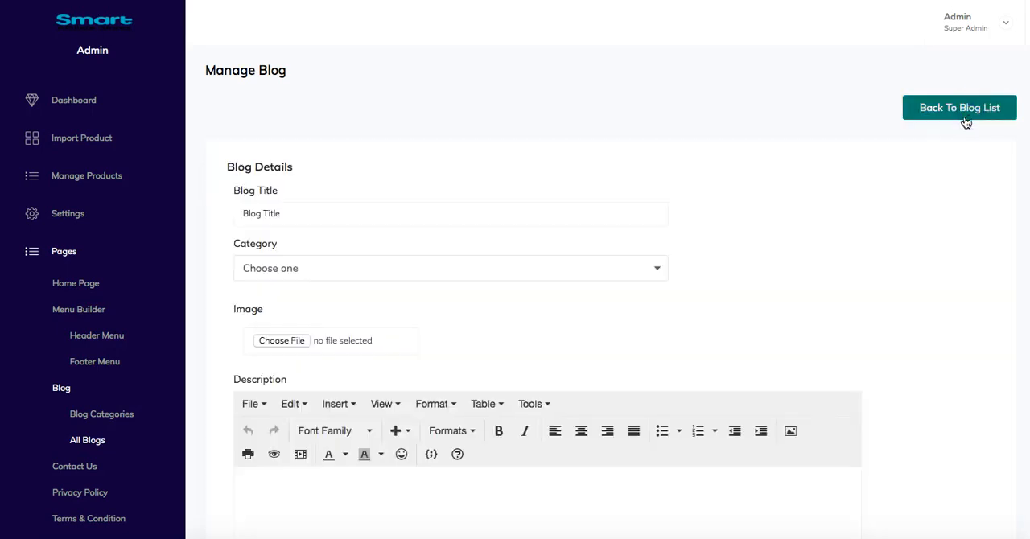
pyautogui.scroll(-3, 603, 290)
pyautogui.scroll(-2, 333, 399)
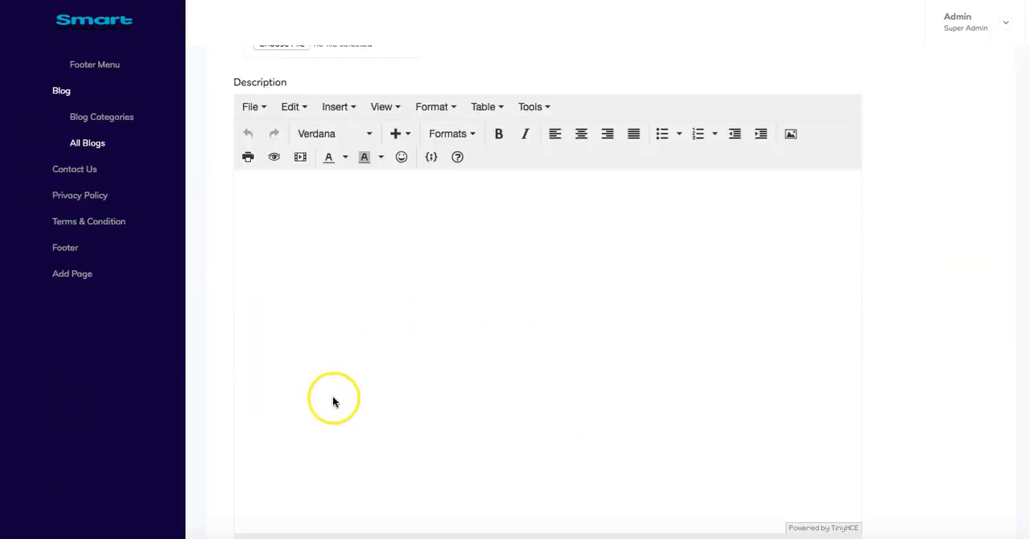
pyautogui.scroll(-4, 448, 455)
pyautogui.scroll(4, 448, 455)
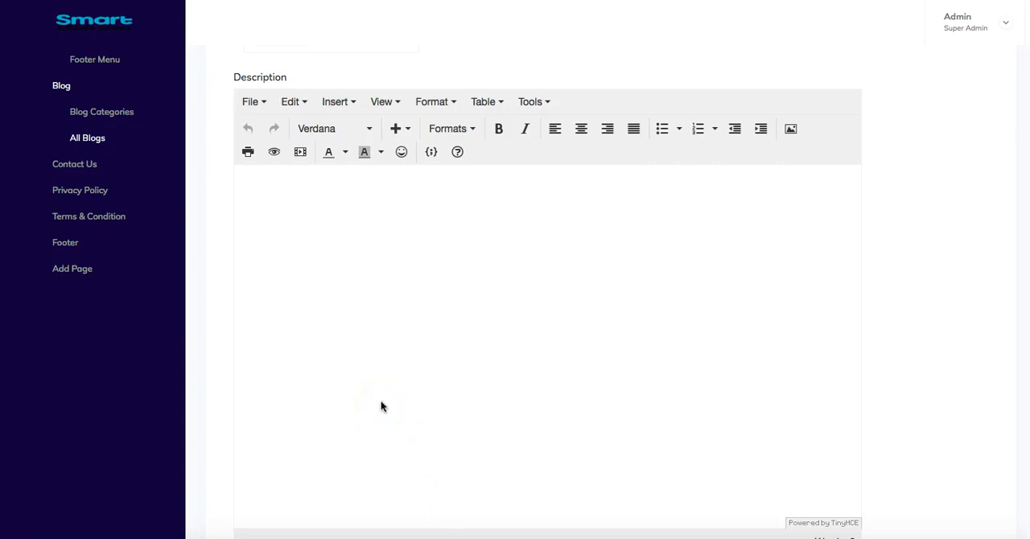
pyautogui.scroll(3, 382, 406)
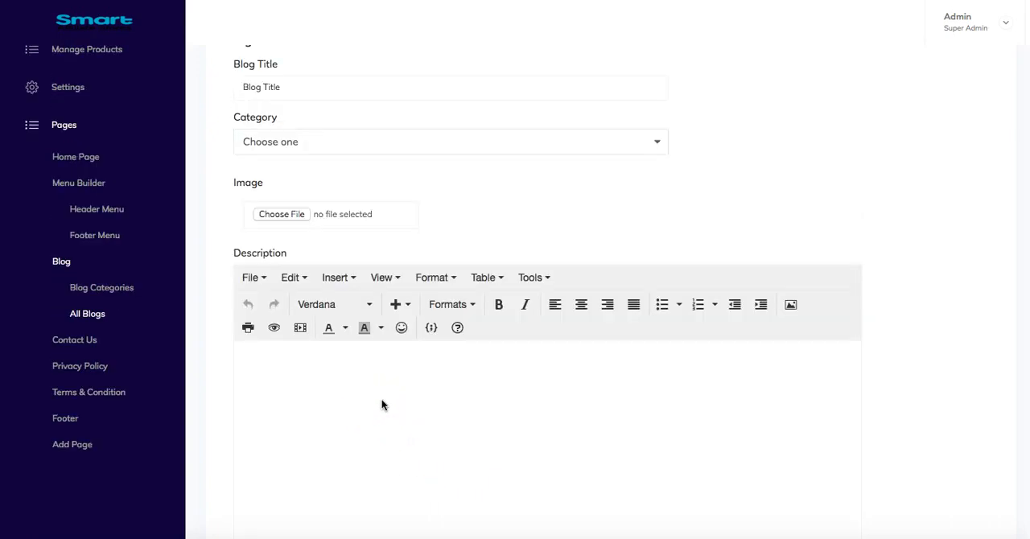
pyautogui.scroll(2, 381, 404)
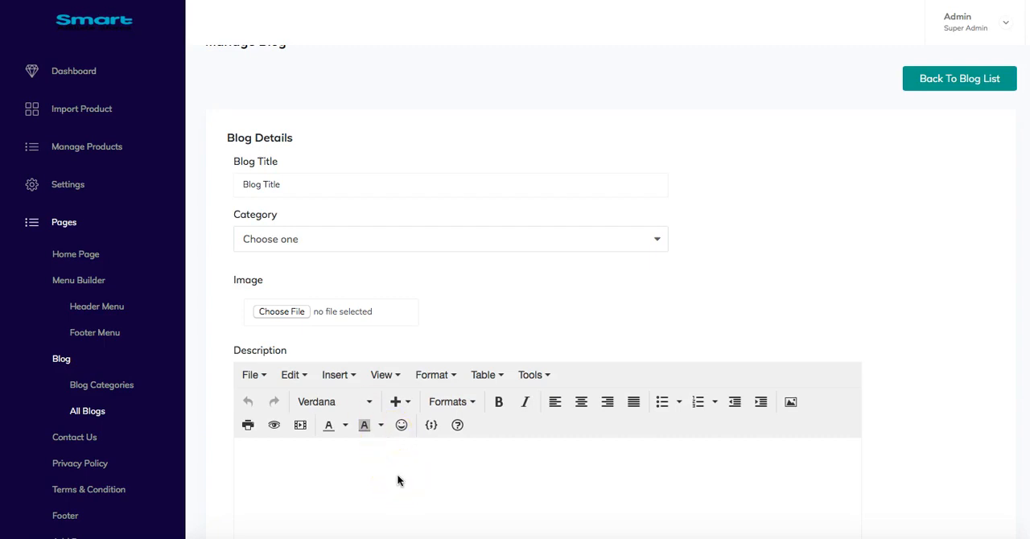
# - Check the available category choices for the new blog and close the list without choosing one
pyautogui.click(315, 246)
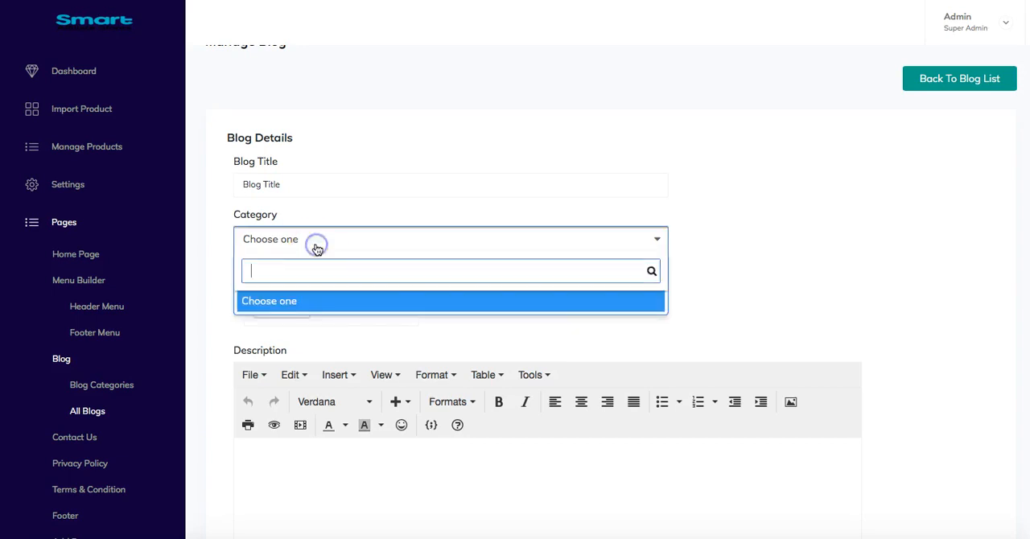
pyautogui.click(896, 257)
pyautogui.scroll(-2, 421, 363)
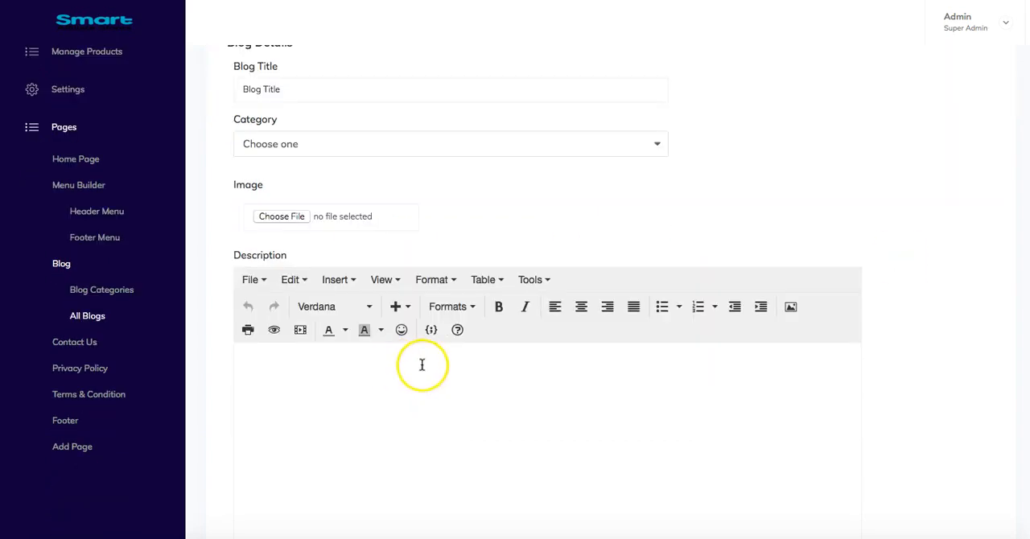
# - Open the Contact Us page settings and examine the address, phone, email, website and text fields
pyautogui.click(80, 344)
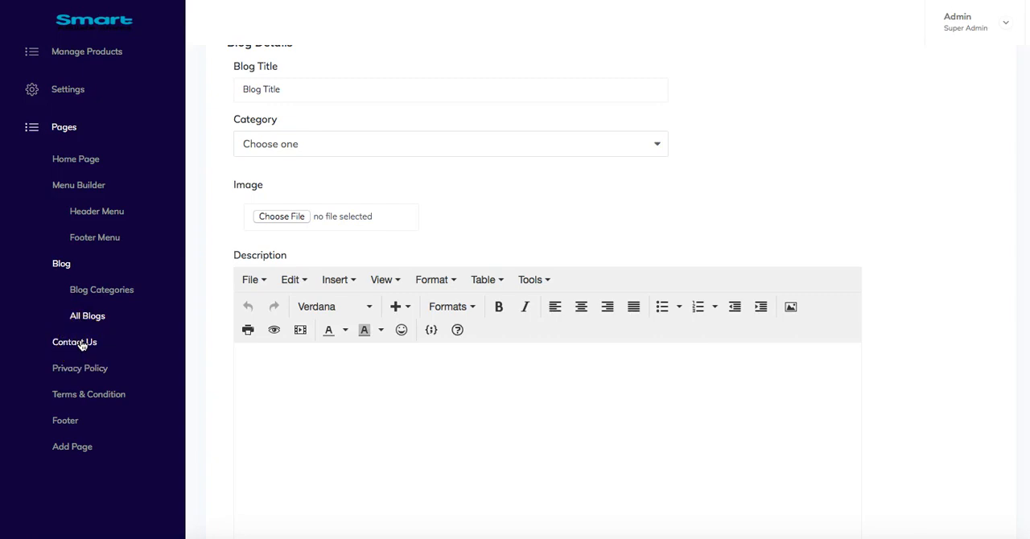
pyautogui.scroll(-2, 276, 394)
pyautogui.scroll(2, 278, 394)
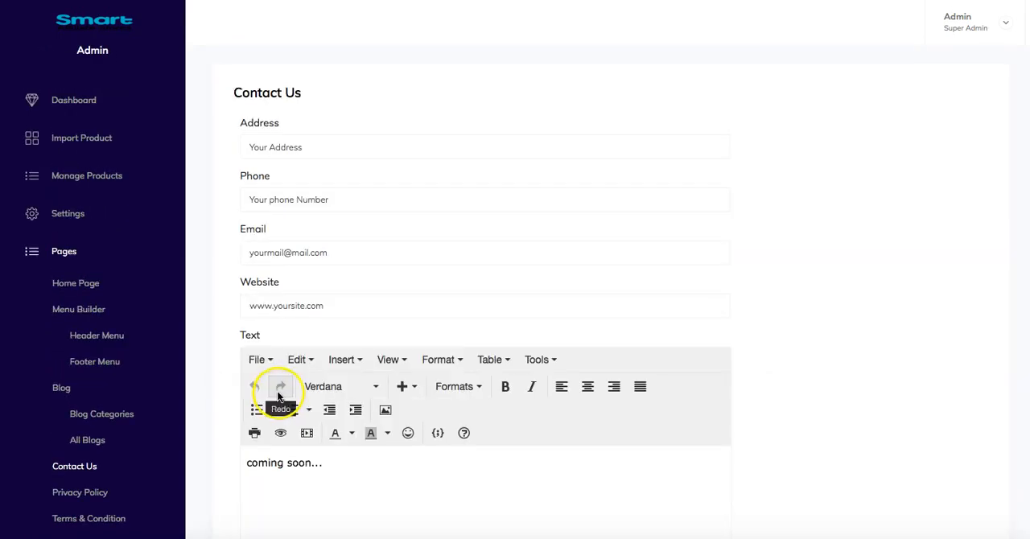
pyautogui.scroll(-10, 272, 390)
pyautogui.scroll(7, 272, 390)
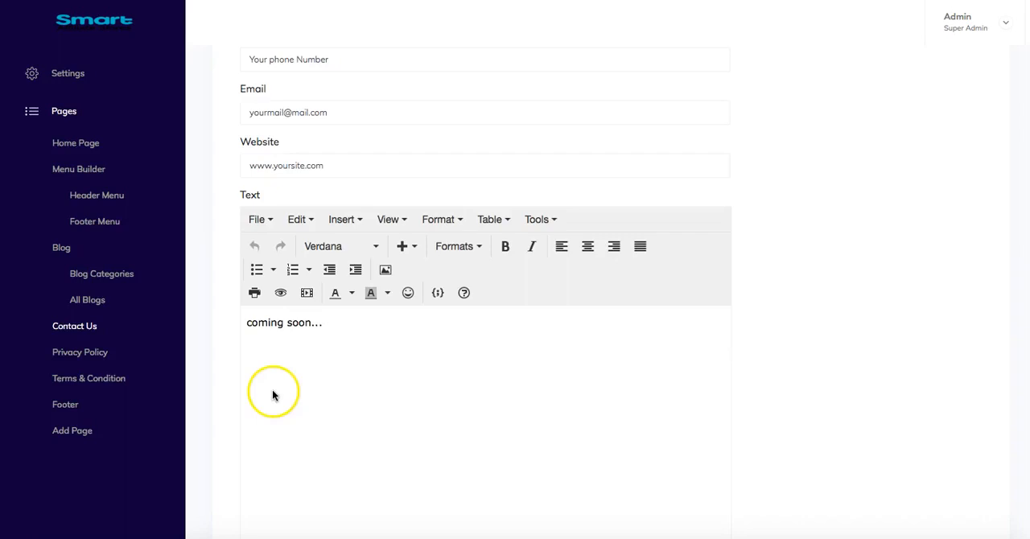
pyautogui.scroll(3, 272, 395)
pyautogui.scroll(-5, 338, 402)
pyautogui.scroll(3, 232, 398)
pyautogui.scroll(1, 241, 370)
pyautogui.scroll(-5, 240, 366)
pyautogui.scroll(5, 241, 366)
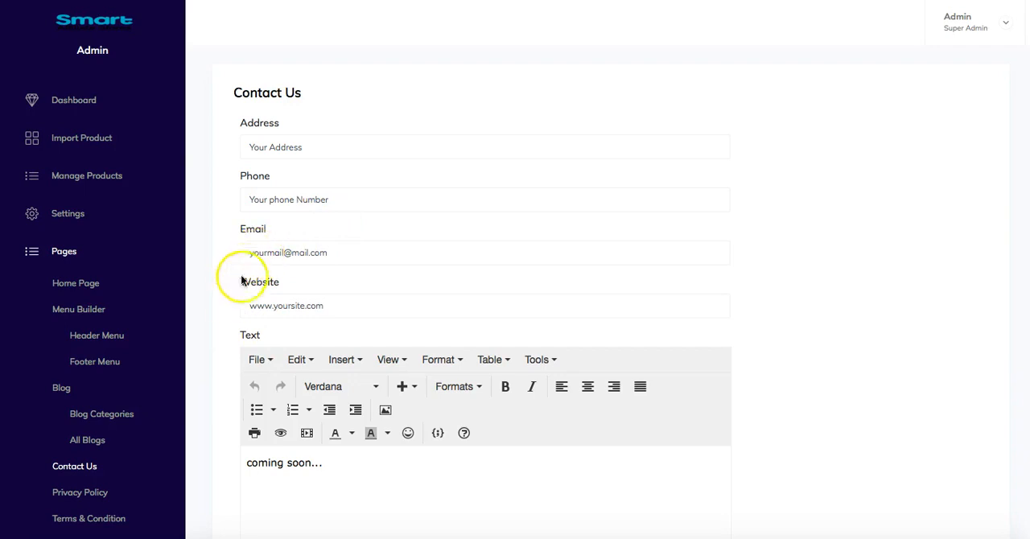
pyautogui.scroll(-3, 222, 305)
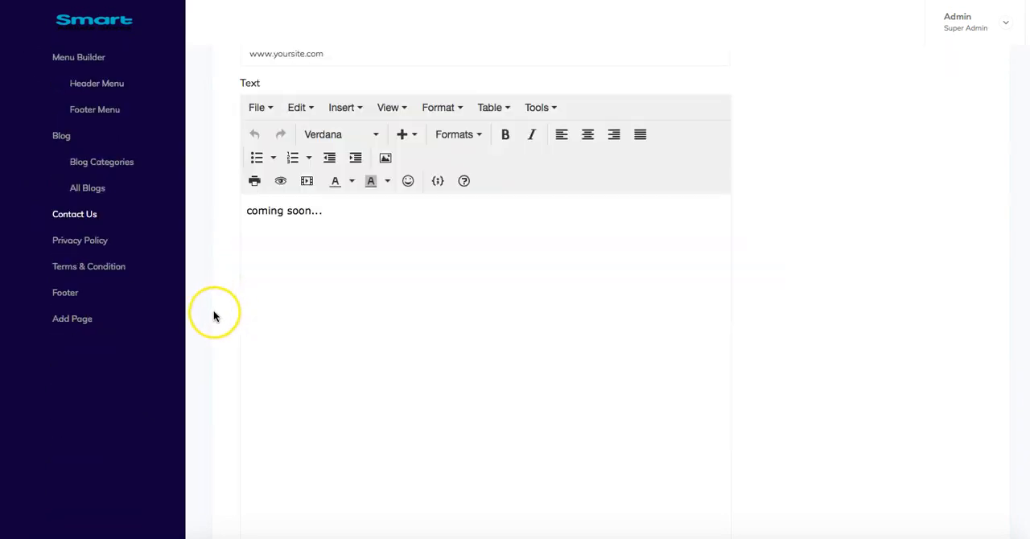
pyautogui.scroll(3, 213, 311)
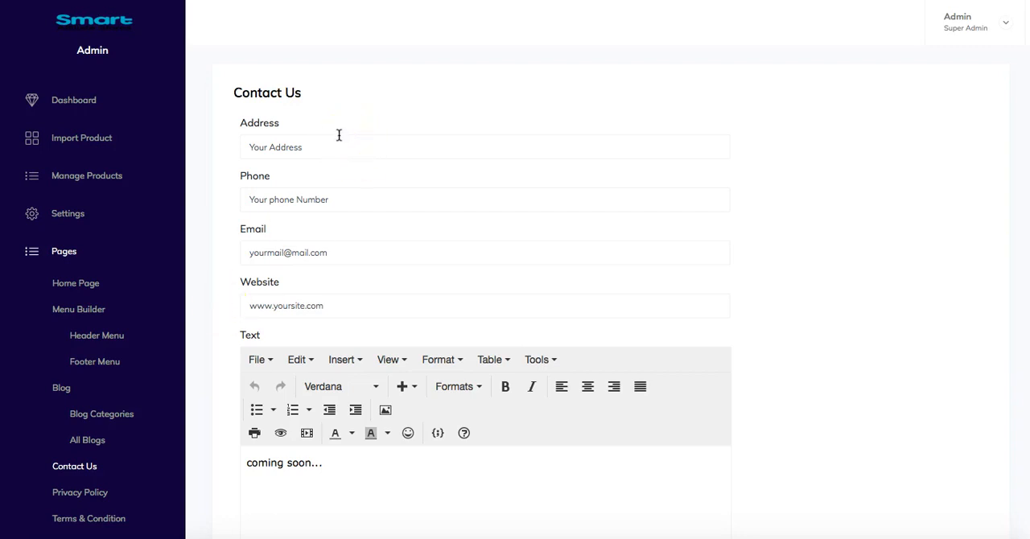
pyautogui.scroll(-1, 203, 253)
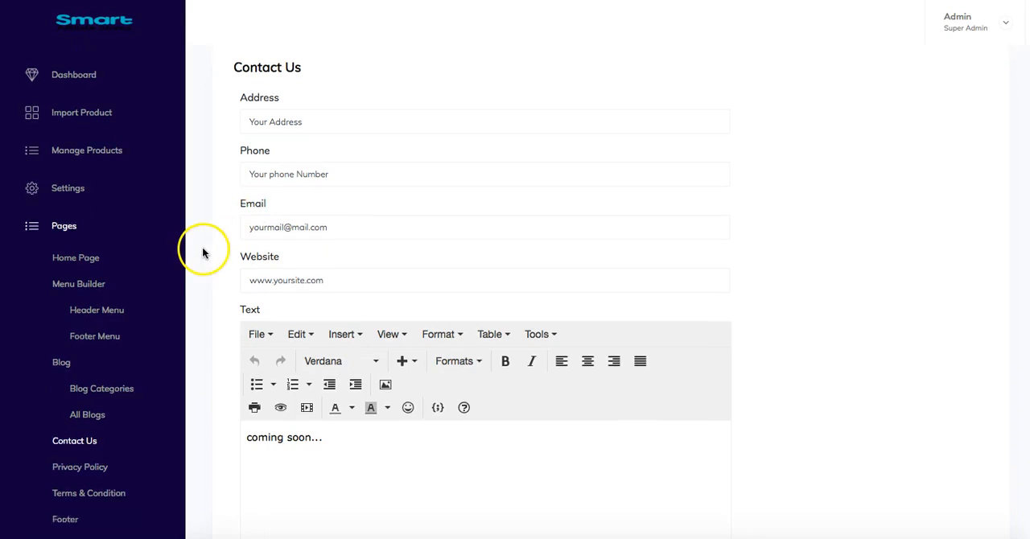
pyautogui.scroll(-1, 202, 253)
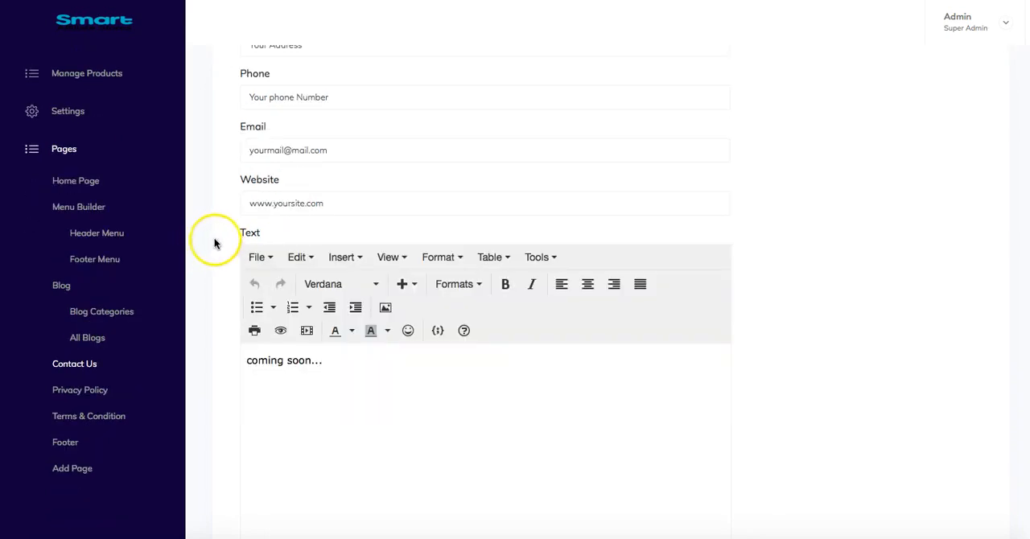
# - Open the Privacy Policy page and read through its text down to the end
pyautogui.click(84, 393)
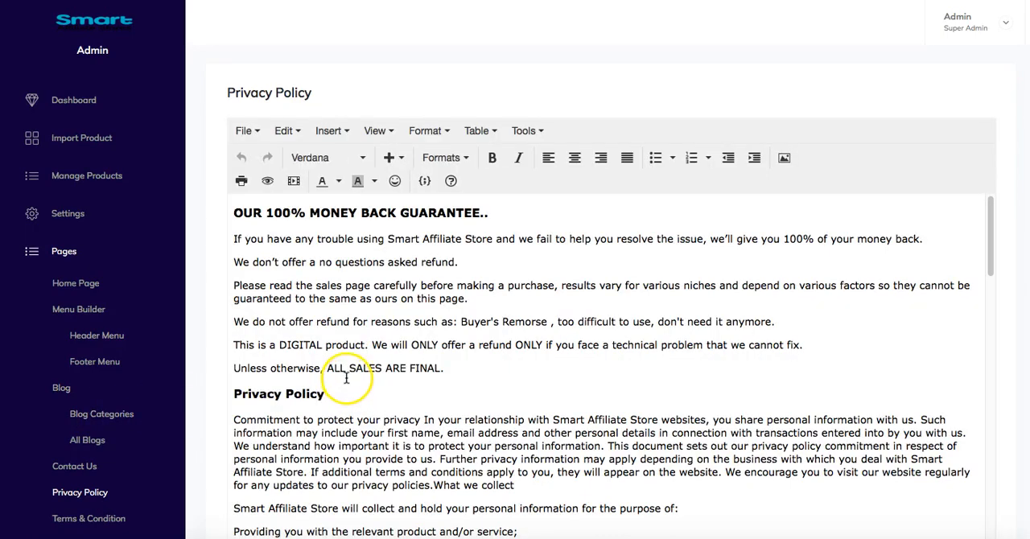
pyautogui.scroll(-10, 415, 389)
pyautogui.scroll(-5, 415, 389)
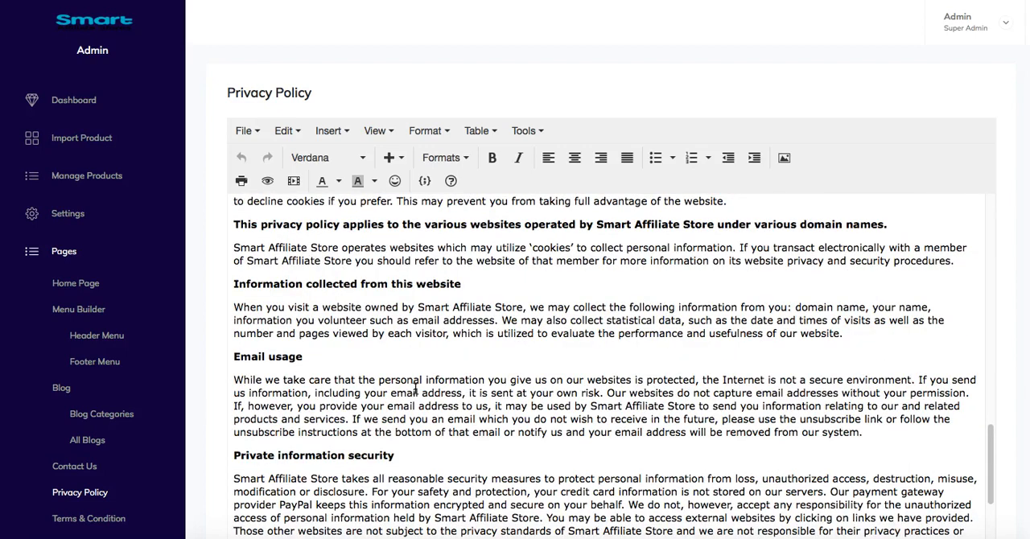
pyautogui.scroll(-5, 415, 388)
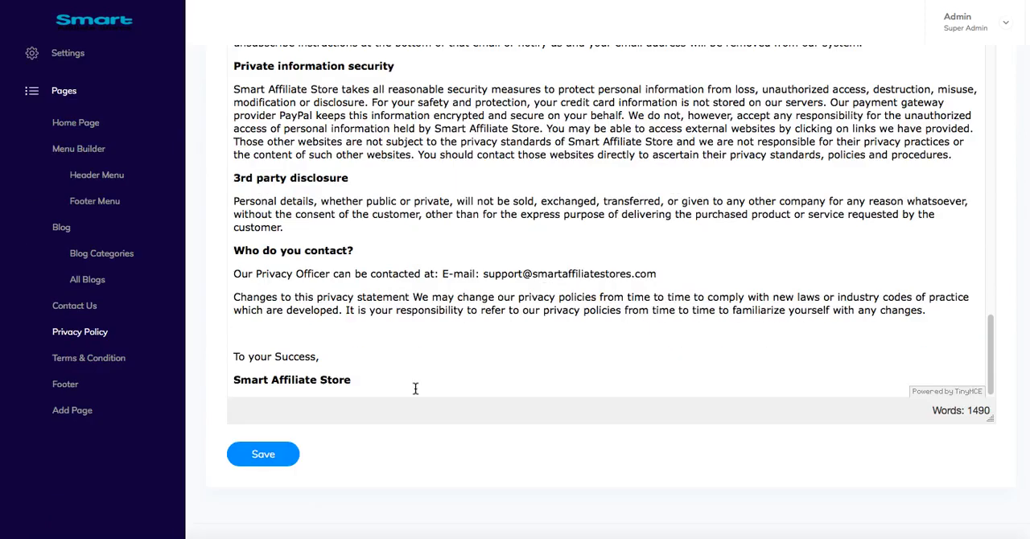
# - Open the Terms & Condition page and read through its text
pyautogui.click(107, 363)
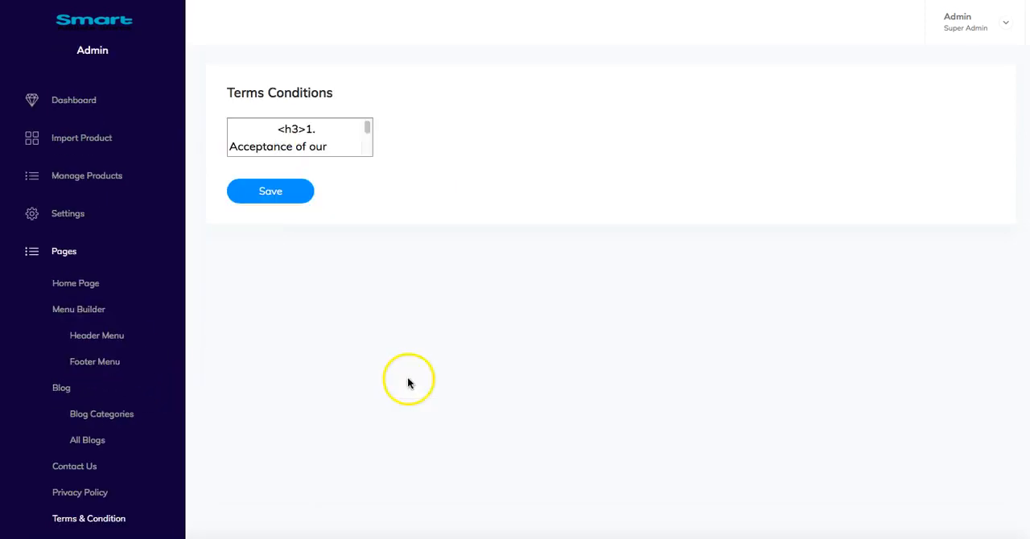
pyautogui.scroll(-10, 407, 379)
pyautogui.scroll(-8, 368, 379)
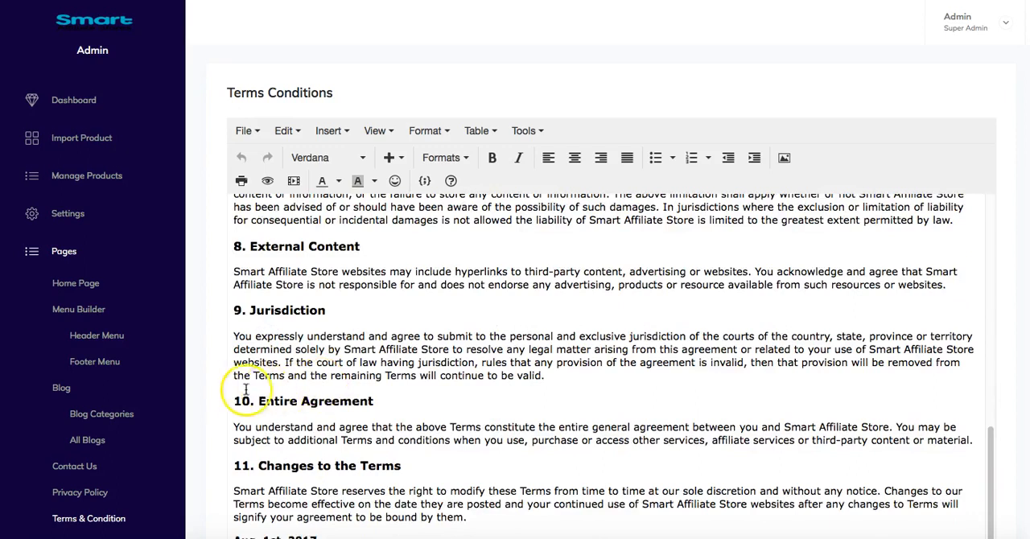
# - Open the footer settings and look over the footer category and footer text fields
pyautogui.click(65, 358)
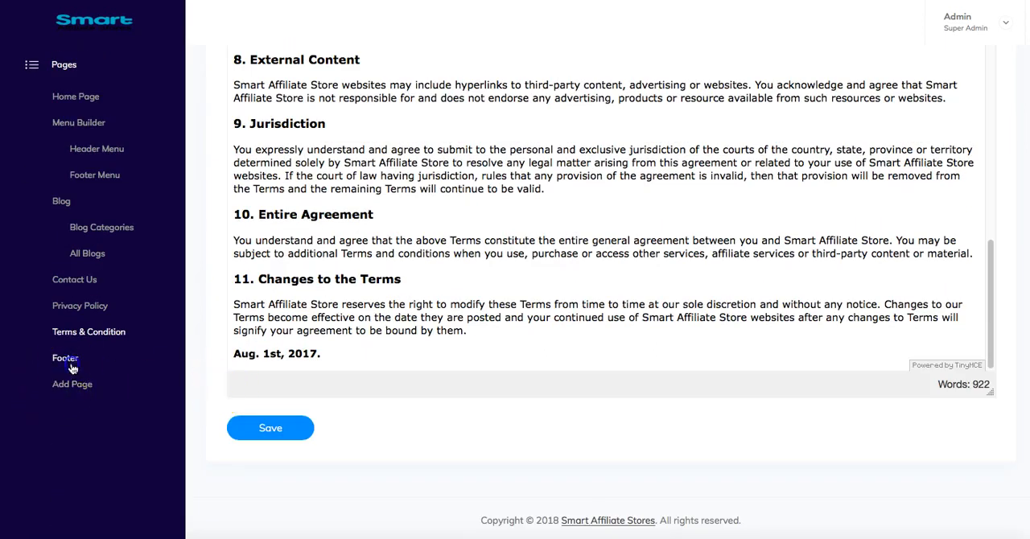
pyautogui.scroll(-3, 148, 442)
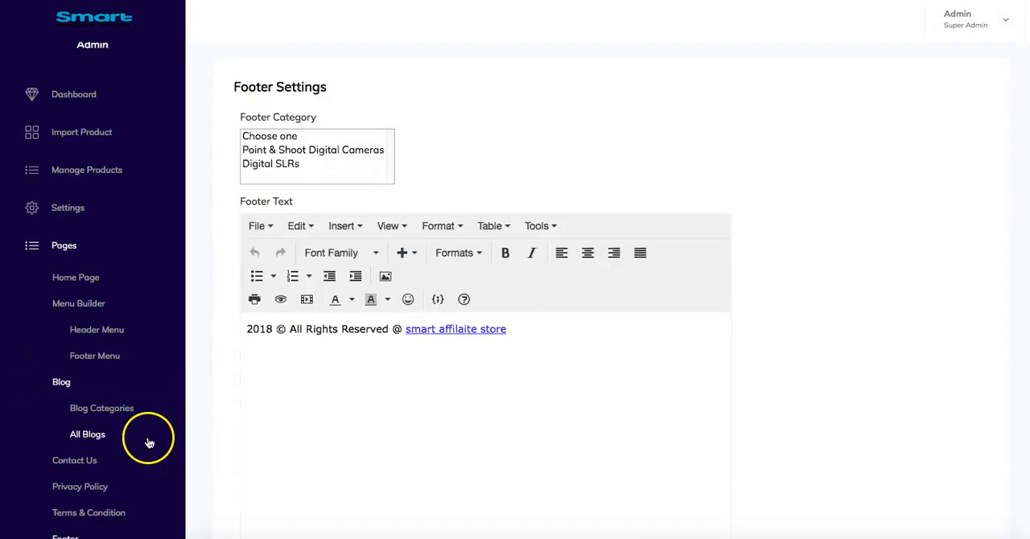
pyautogui.scroll(3, 390, 416)
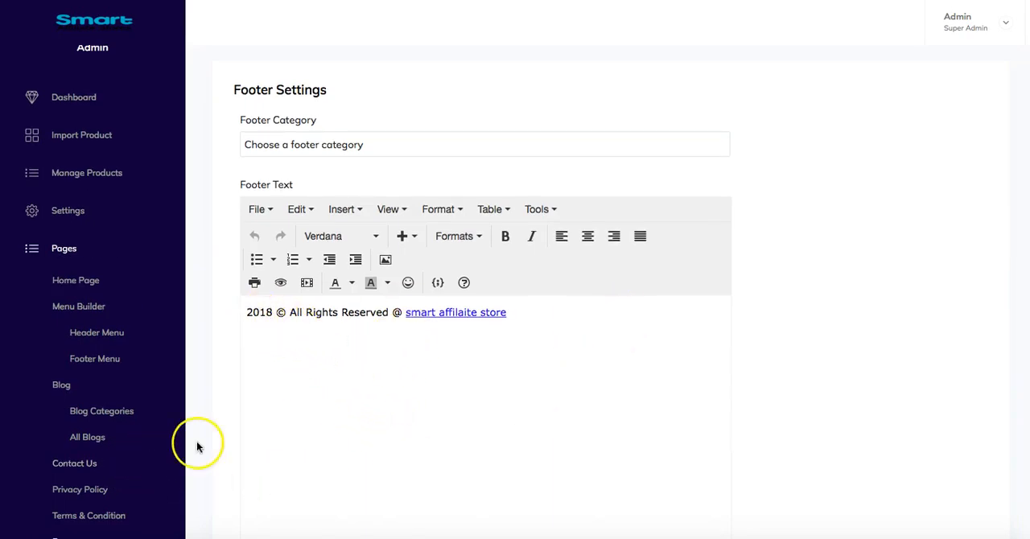
pyautogui.scroll(-4, 201, 443)
pyautogui.scroll(2, 199, 445)
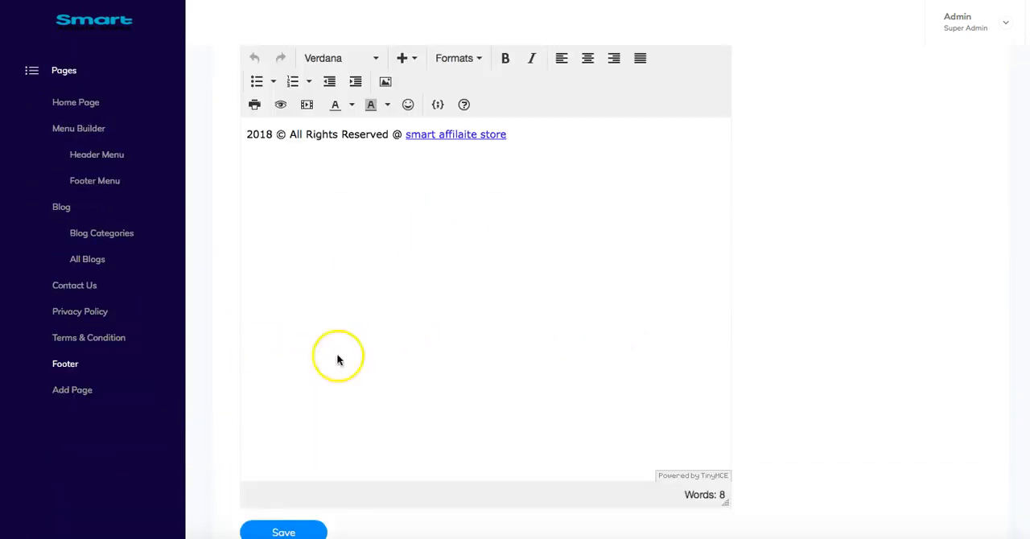
# - Open the page for adding custom pages and look over the Manage Pages list
pyautogui.click(74, 391)
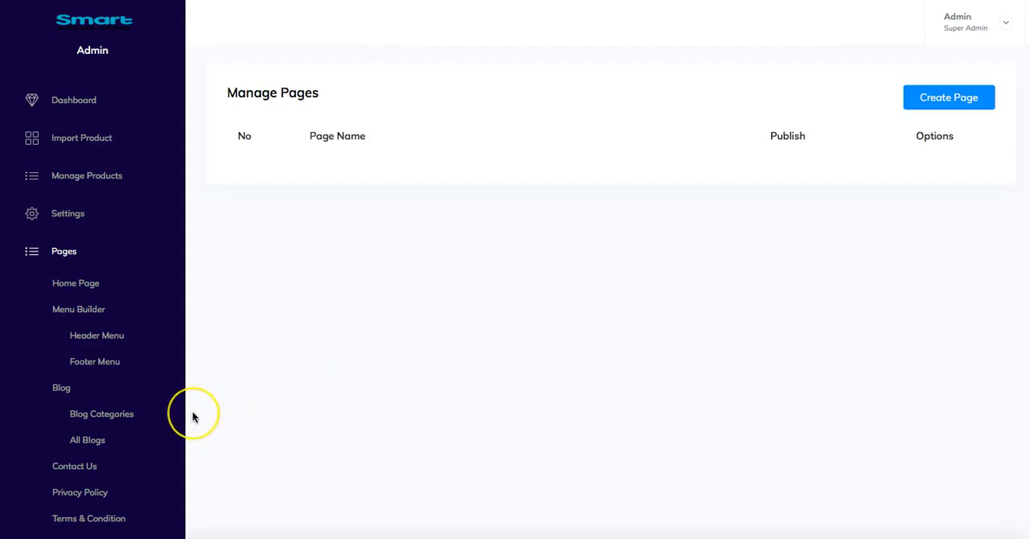
pyautogui.scroll(-2, 193, 416)
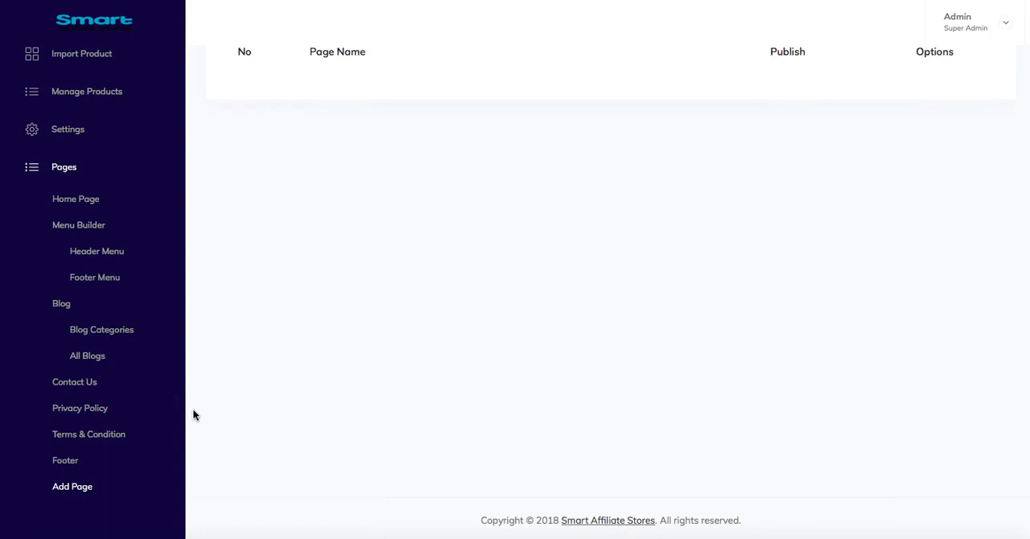
pyautogui.scroll(2, 193, 415)
pyautogui.scroll(-2, 193, 415)
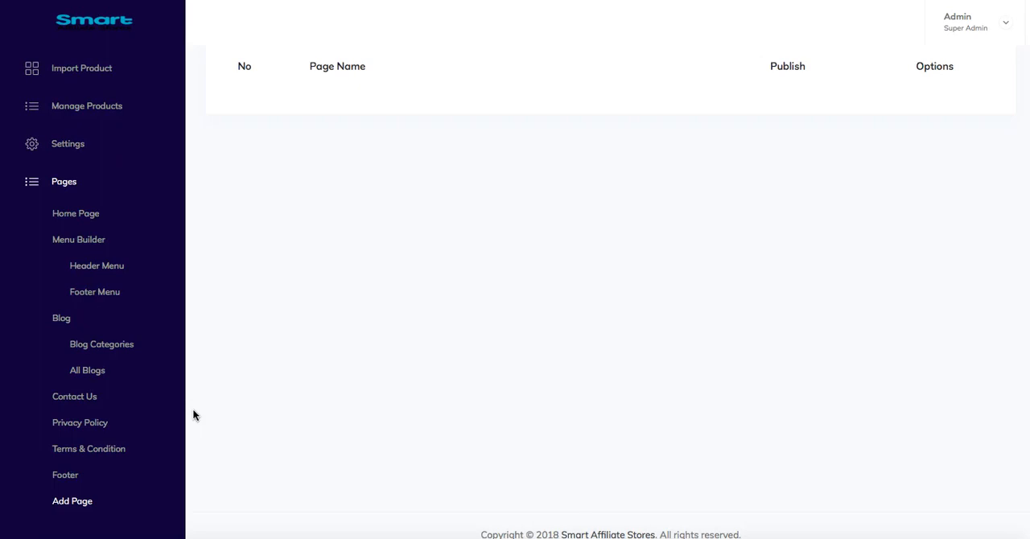
pyautogui.click(193, 415)
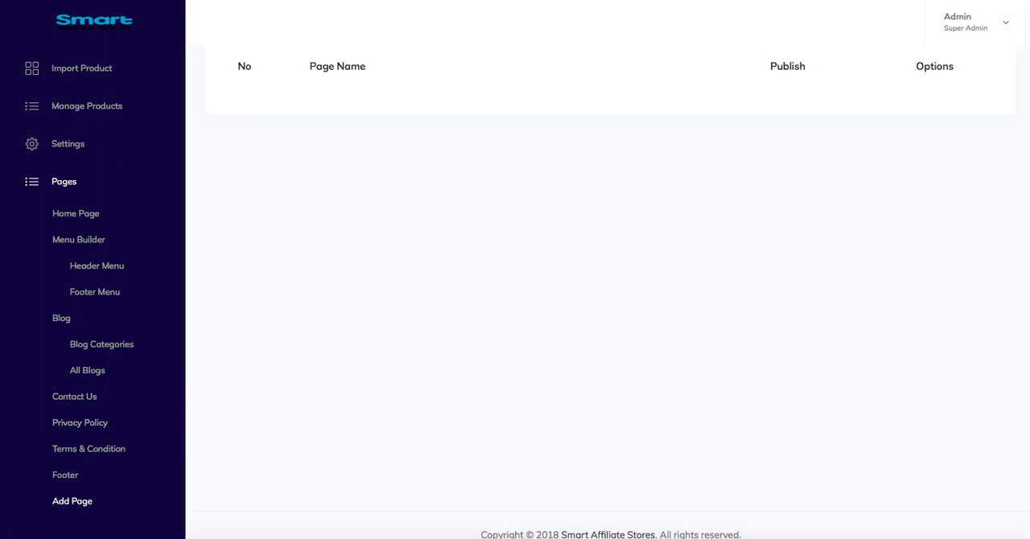